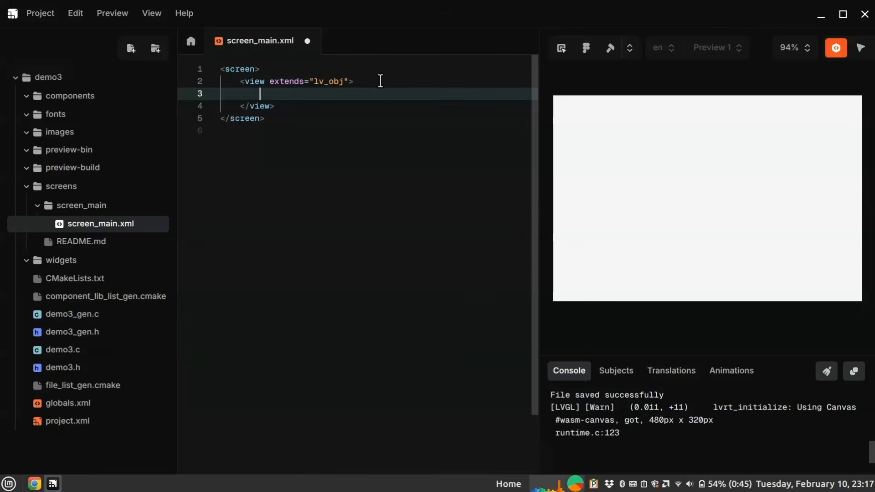
# - Add flex_flow="column" to the view element in screen_main.xml
pyautogui.click(381, 81)
pyautogui.write('fl')
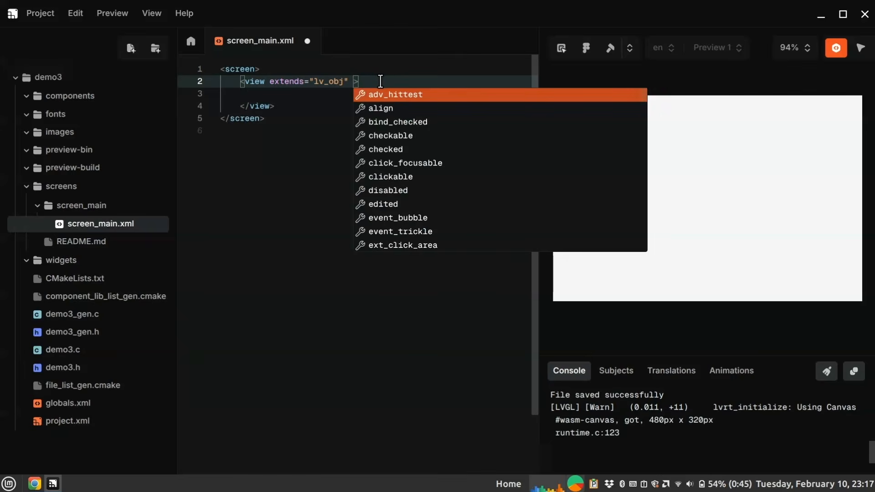
pyautogui.press('Return')
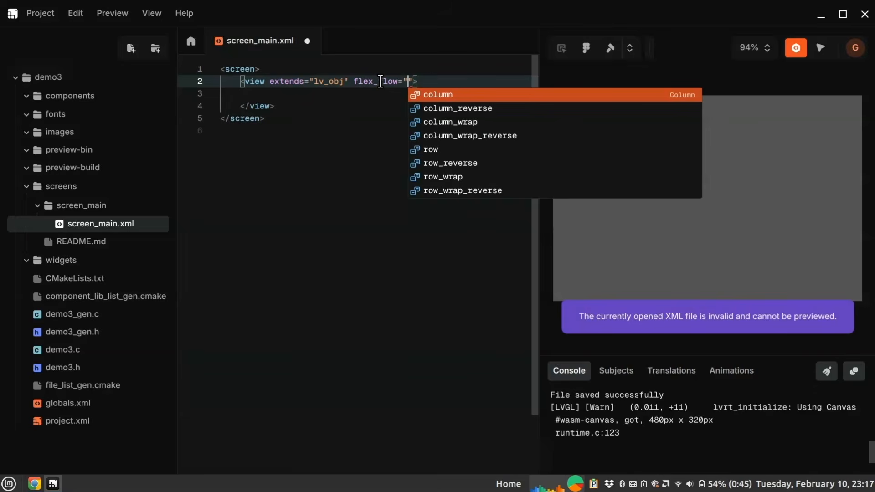
pyautogui.write('col')
pyautogui.press('Return')
pyautogui.press('Down')
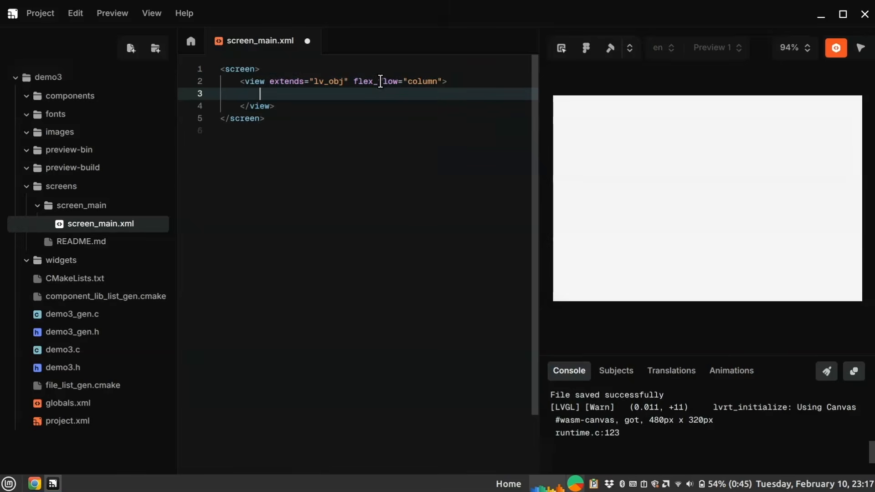
# - Insert a self-closing lv_slider inside the view and duplicate its line until there are nine sliders
pyautogui.write('<lv_sl')
pyautogui.press('Return')
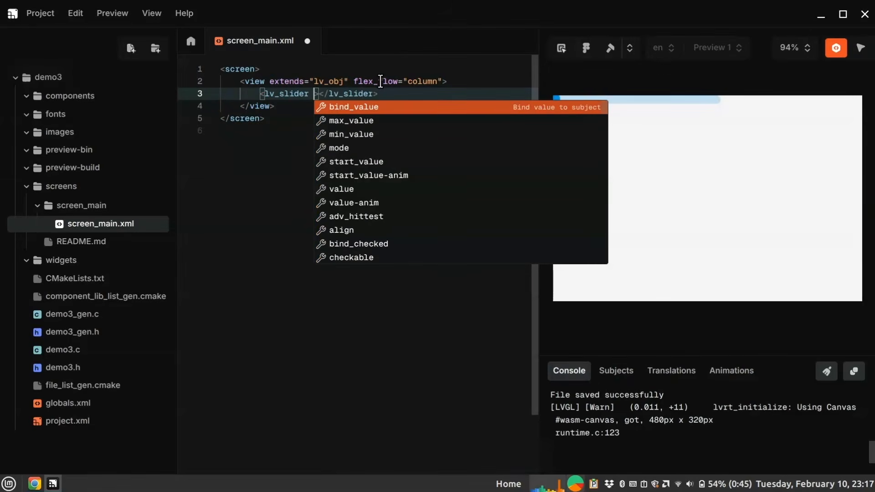
pyautogui.write('/')
pyautogui.press('Escape')
pyautogui.hotkey('shift', 'alt', 'Down')
pyautogui.hotkey('shift', 'alt', 'Down')
pyautogui.hotkey('shift', 'alt', 'Down')
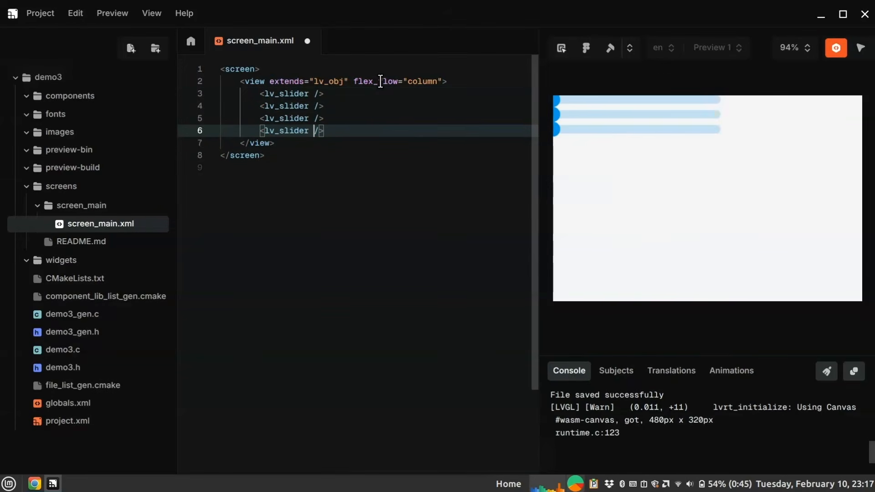
pyautogui.hotkey('shift', 'alt', 'Down')
pyautogui.hotkey('shift', 'alt', 'Down')
pyautogui.hotkey('shift', 'alt', 'Down')
pyautogui.hotkey('shift', 'alt', 'Down')
pyautogui.hotkey('shift', 'alt', 'Down')
# - Give the fourth lv_slider a value of 50 and a style_bg_color of 0xff0000
pyautogui.click(315, 131)
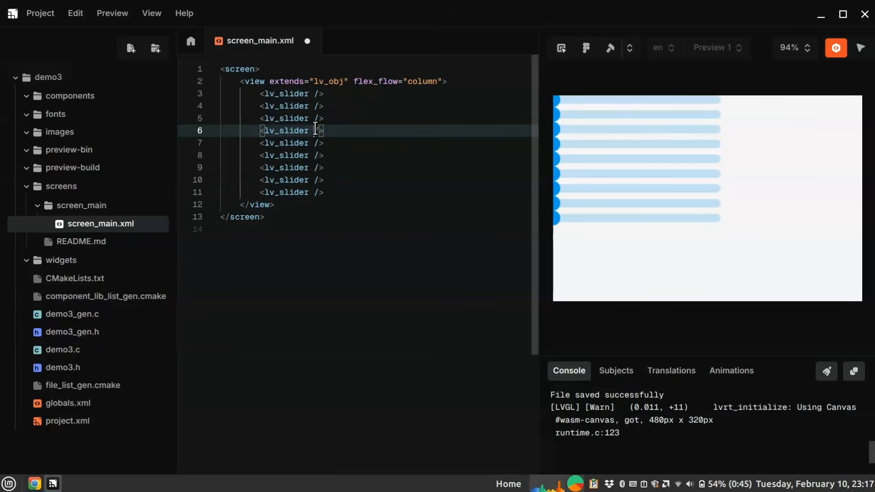
pyautogui.write('v')
pyautogui.press('Return')
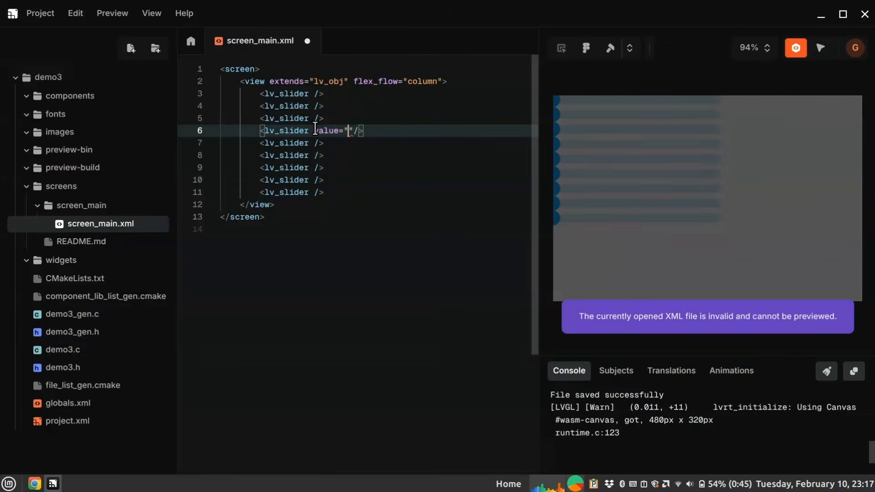
pyautogui.write('50" style_')
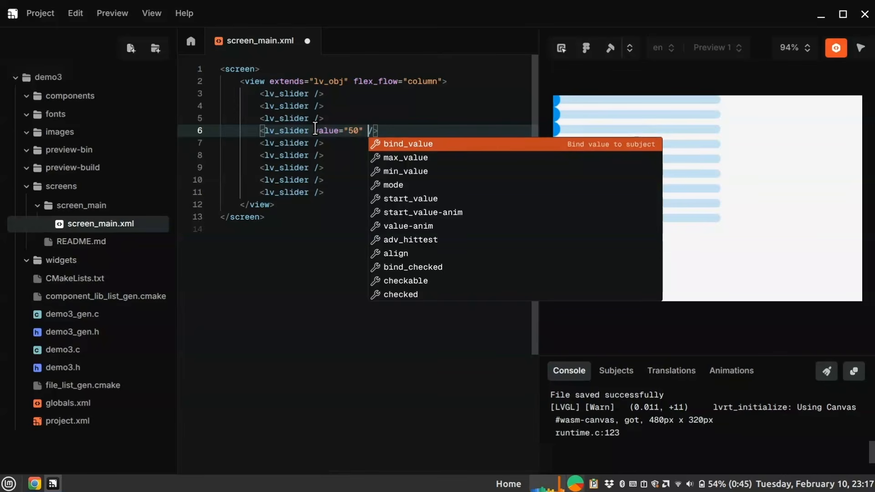
pyautogui.write('bg_colo')
pyautogui.press('Return')
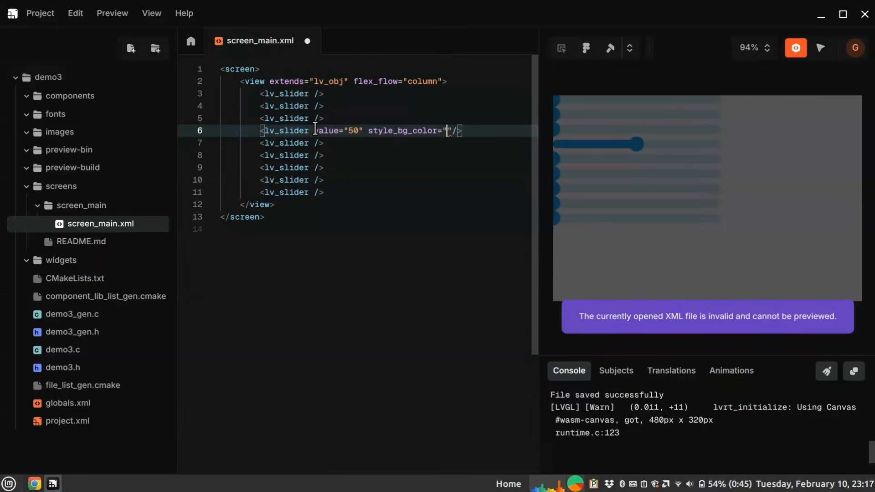
pyautogui.write('0xff0000')
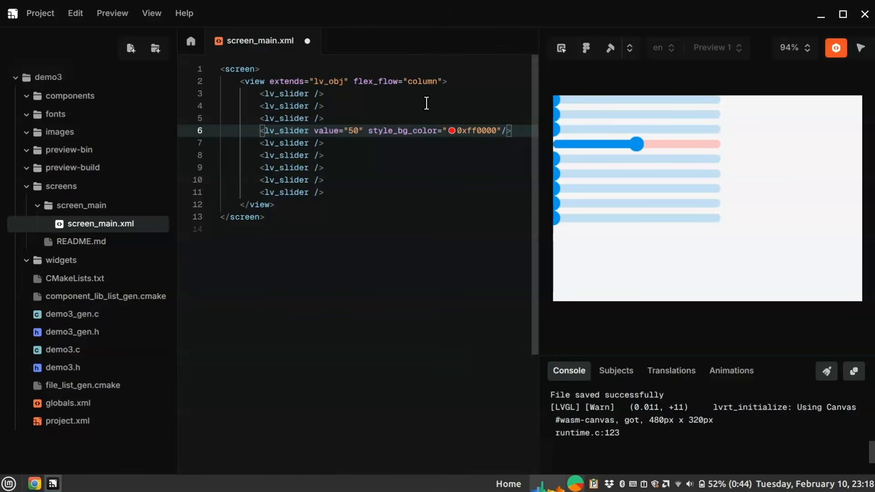
# - Delete all the slider lines from the view and save screen_main.xml
pyautogui.click(467, 87)
pyautogui.hotkey('shift', 'Down')
pyautogui.hotkey('shift', 'Down')
pyautogui.hotkey('shift', 'Down')
pyautogui.hotkey('shift', 'Down')
pyautogui.hotkey('shift', 'Down')
pyautogui.hotkey('shift', 'Down')
pyautogui.hotkey('shift', 'Down')
pyautogui.hotkey('shift', 'Down')
pyautogui.hotkey('shift', 'Down')
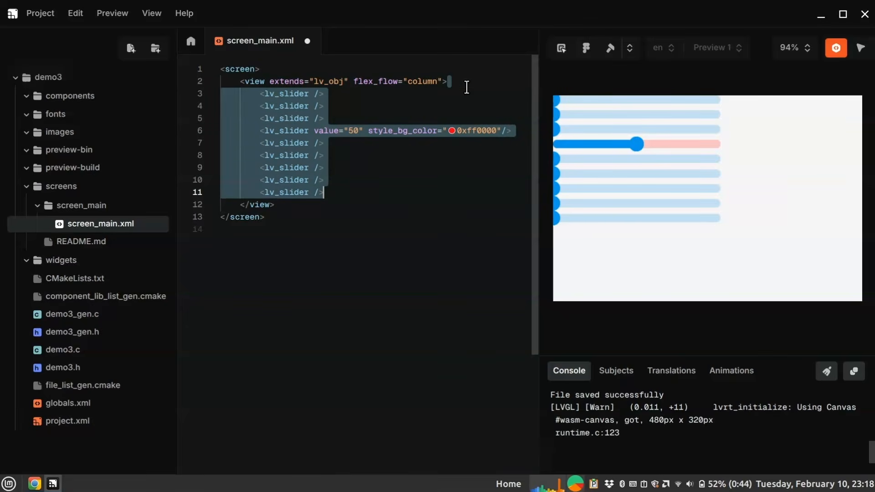
pyautogui.press('BackSpace')
pyautogui.hotkey('ctrl', 's')
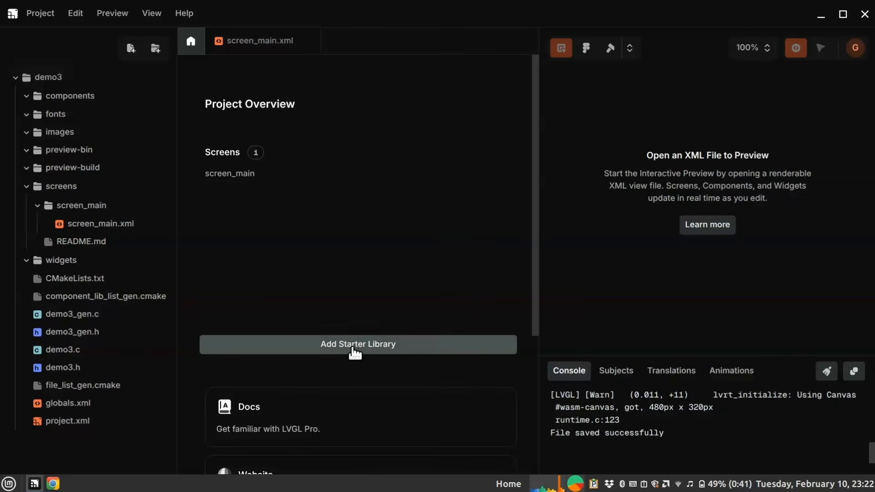
# - Add the starter library to the project and look through its component overview
pyautogui.click(427, 350)
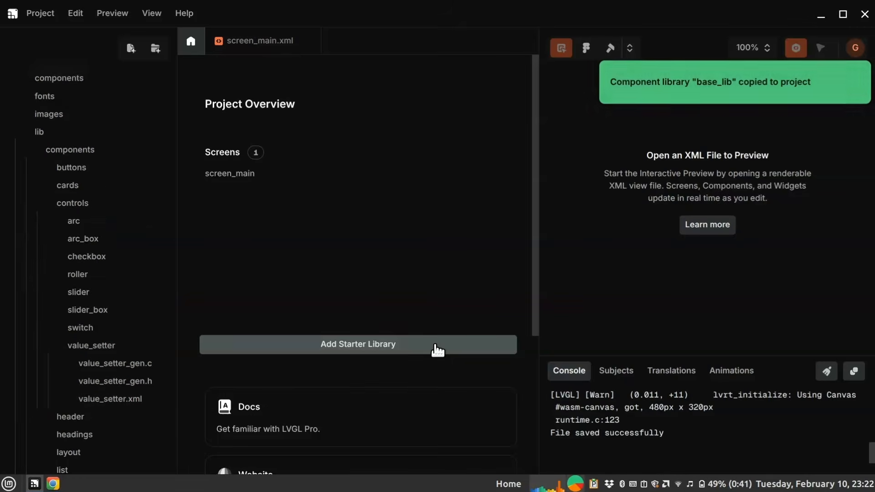
pyautogui.scroll(-4, 412, 326)
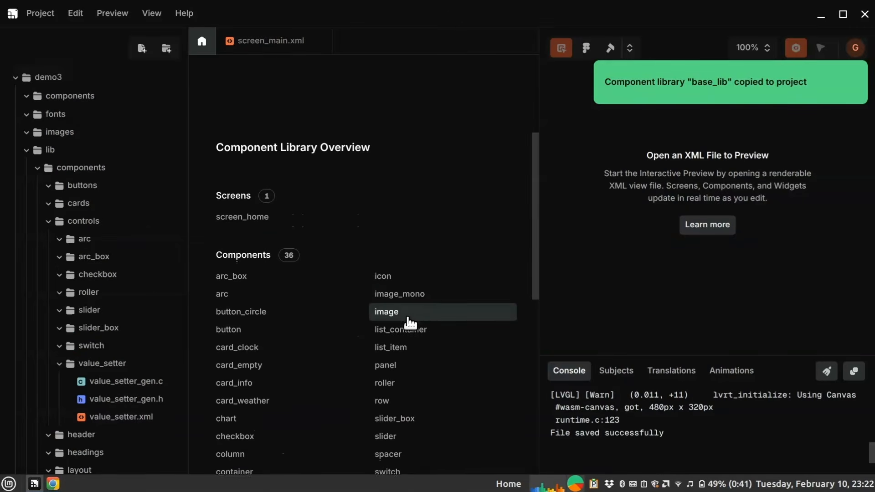
pyautogui.scroll(-2, 409, 323)
pyautogui.scroll(-3, 414, 332)
pyautogui.scroll(5, 414, 331)
pyautogui.scroll(4, 414, 331)
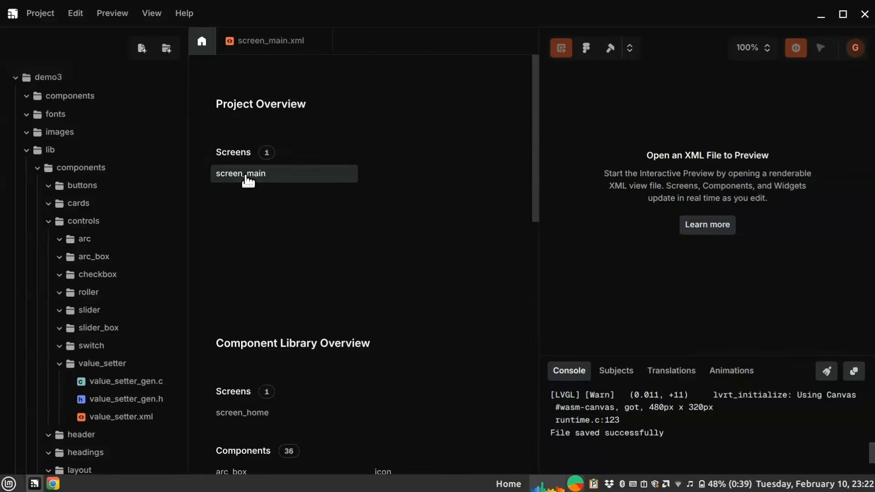
# - Open screen_main in Design Mode and add a value_setter element to the screen
pyautogui.click(247, 176)
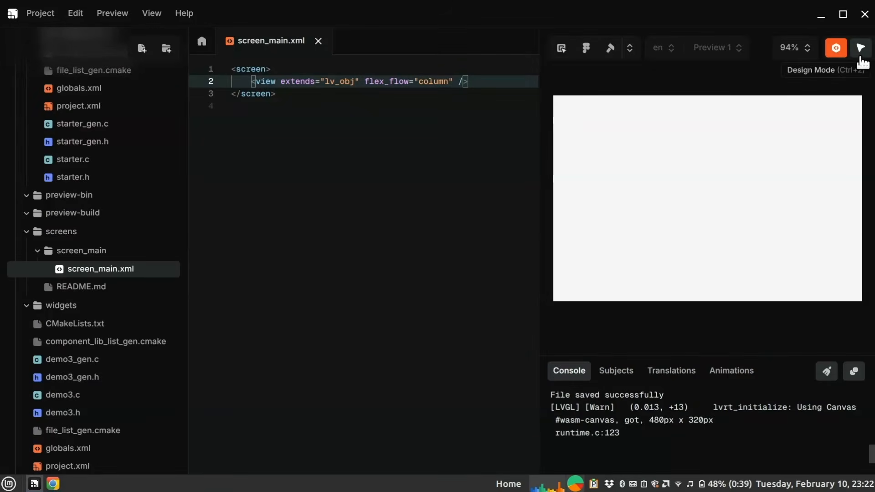
pyautogui.click(860, 56)
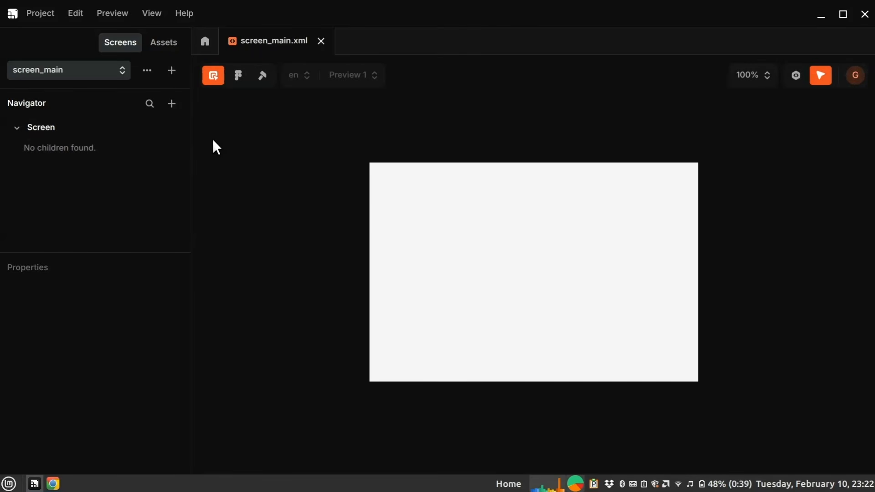
pyautogui.click(172, 109)
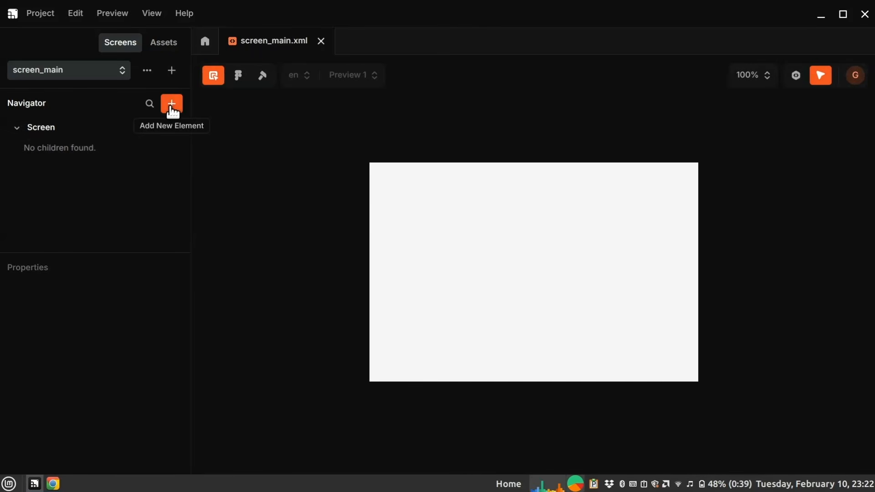
pyautogui.write('va')
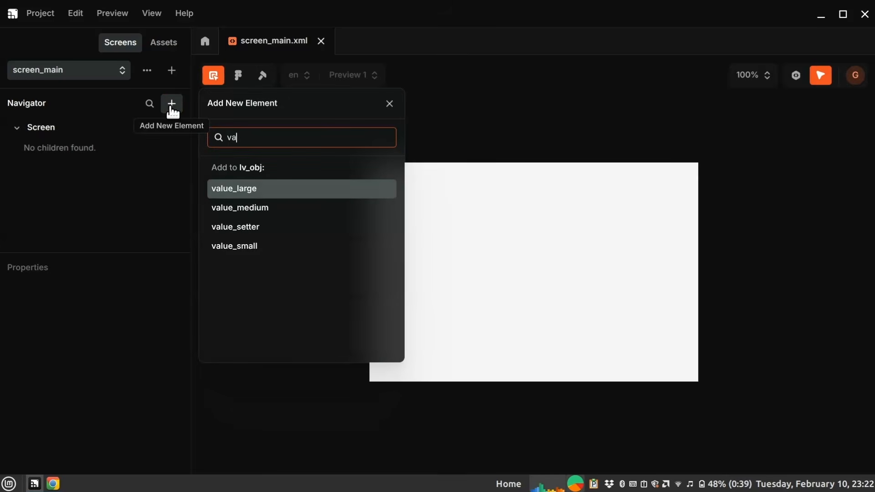
pyautogui.press('Down')
pyautogui.press('Down')
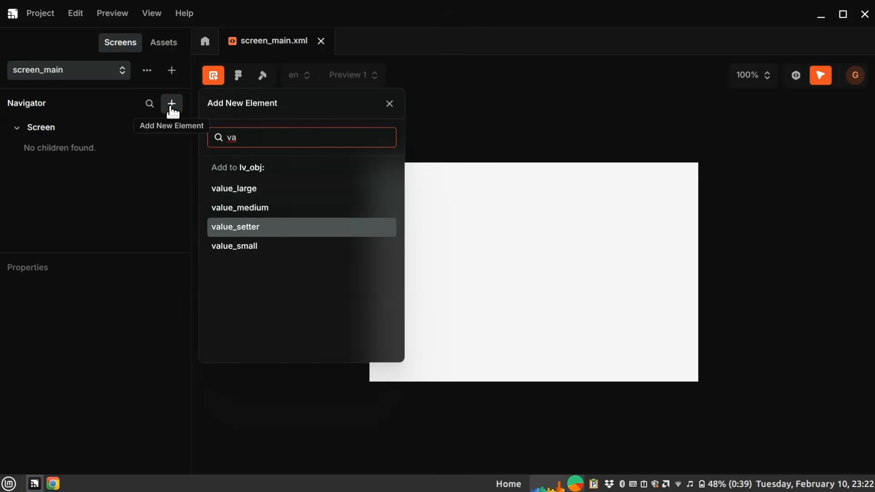
pyautogui.press('Return')
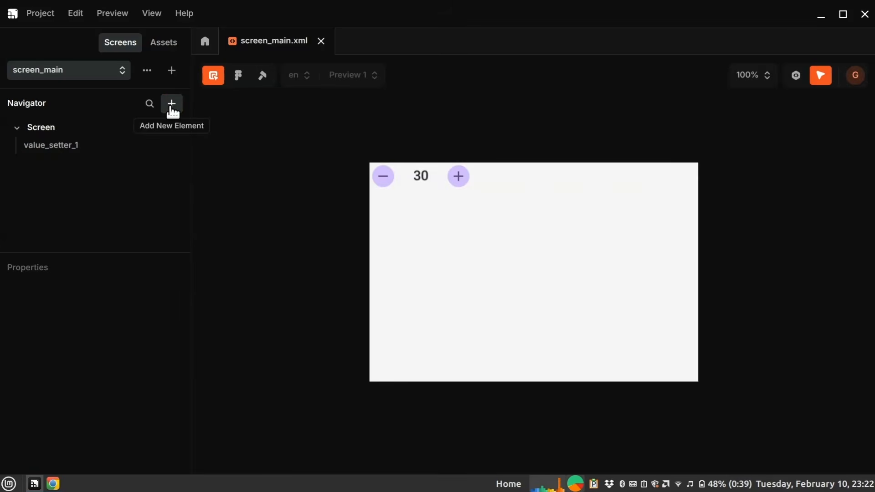
# - Move the value setter to about x 125, y 48, and place a duplicate below it at about x 150, y 139
pyautogui.click(435, 181)
pyautogui.moveTo(435, 181); pyautogui.dragTo(507, 205)
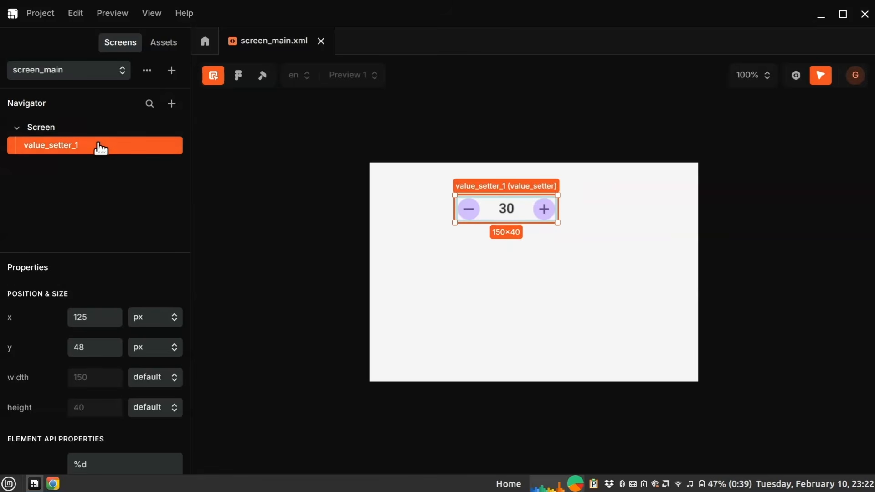
pyautogui.hotkey('ctrl', 'd')
pyautogui.moveTo(486, 209); pyautogui.dragTo(503, 274)
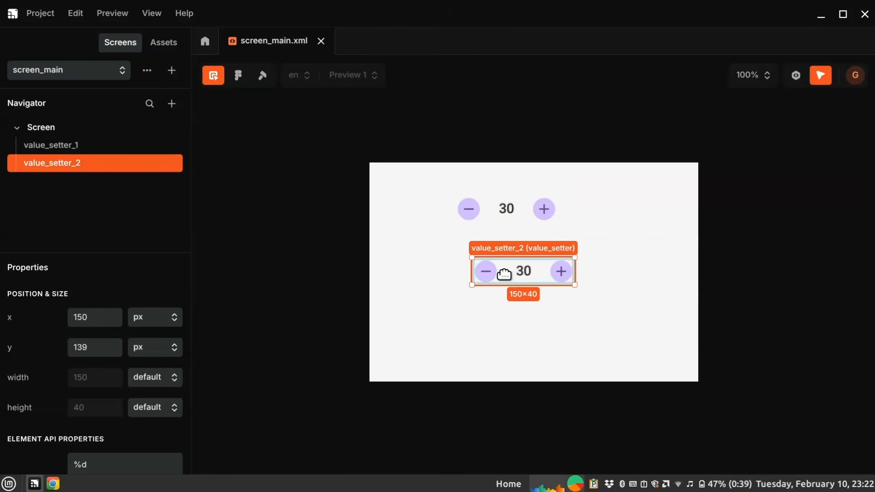
# - Test the first value setter's plus and minus buttons with element selection turned off, and turn selection back on
pyautogui.click(217, 81)
pyautogui.click(540, 210)
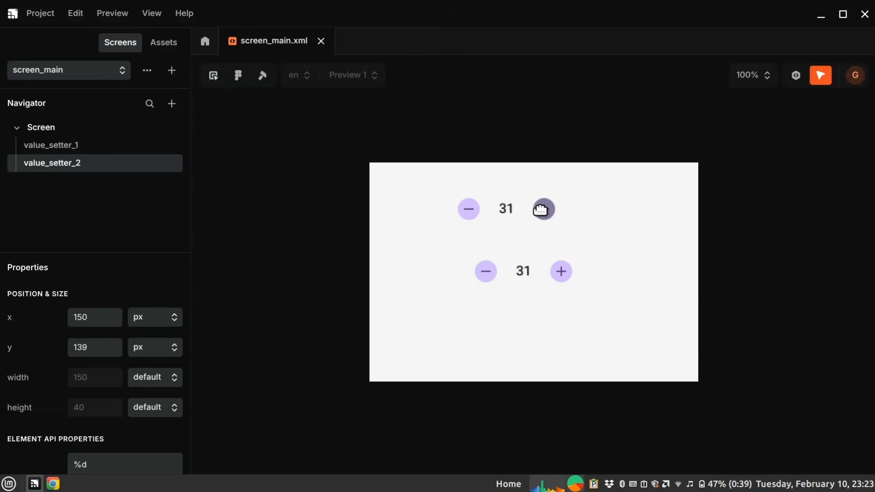
pyautogui.click(474, 209)
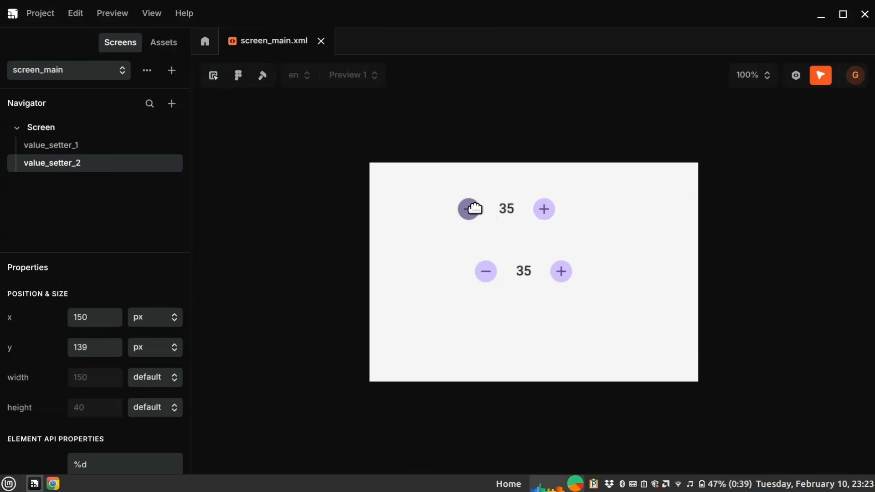
pyautogui.click(220, 82)
# - Set the format property of value_setter_1 to %03d%%
pyautogui.click(486, 212)
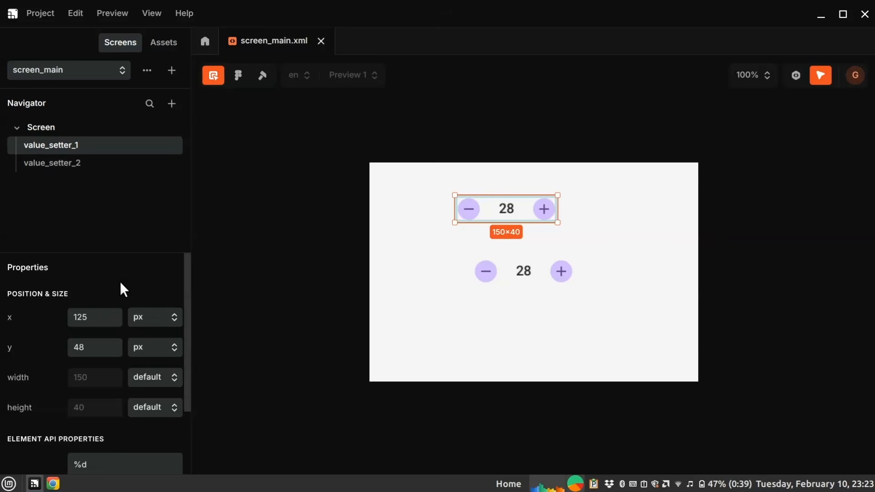
pyautogui.scroll(-3, 120, 283)
pyautogui.scroll(2, 121, 284)
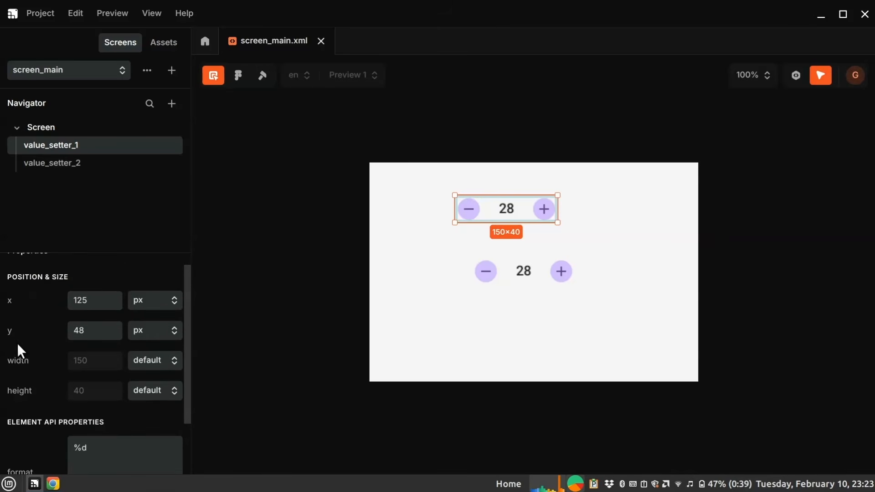
pyautogui.scroll(1, 16, 320)
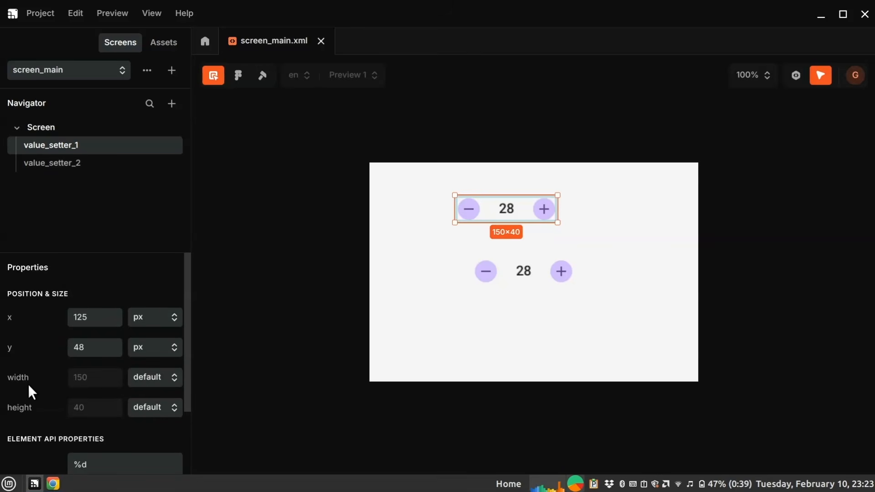
pyautogui.scroll(-4, 29, 390)
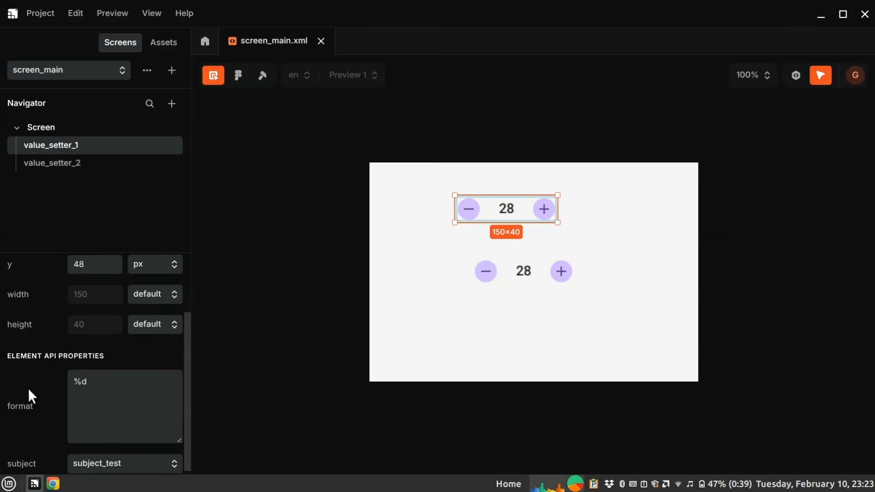
pyautogui.click(97, 385)
pyautogui.press('Left')
pyautogui.write('0')
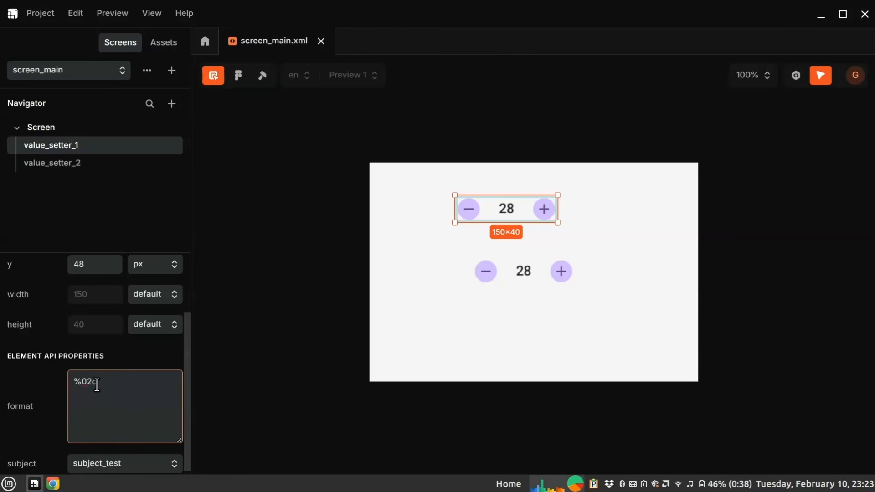
pyautogui.write('3d')
pyautogui.write('%%')
# - Bind value_setter_1 to subject_hour
pyautogui.scroll(-1, 157, 451)
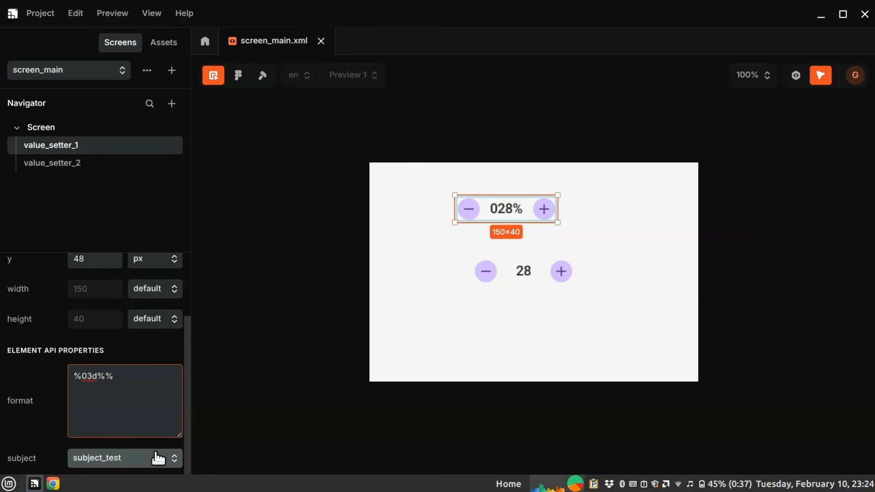
pyautogui.click(157, 457)
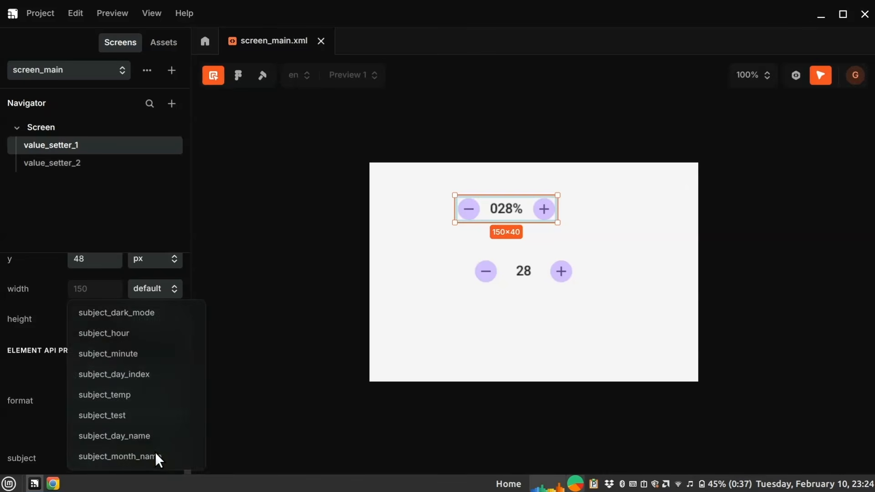
pyautogui.click(160, 338)
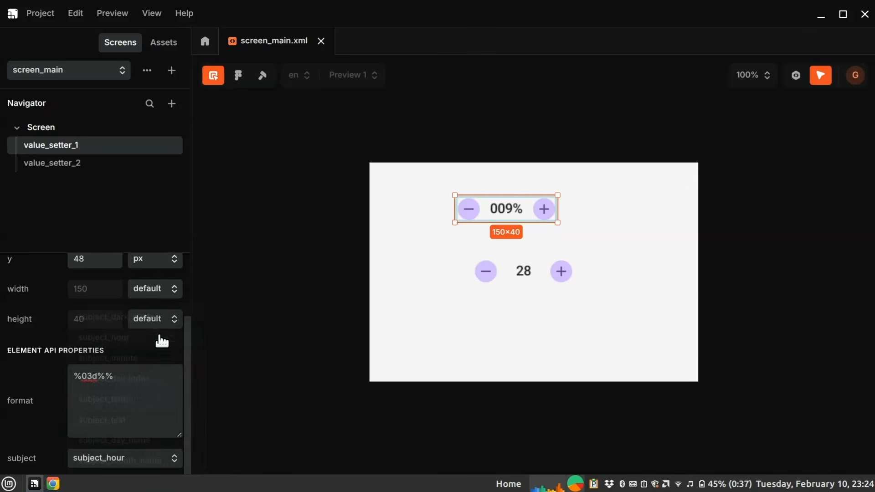
# - Change the format property of value_setter_1 to %dh
pyautogui.click(129, 378)
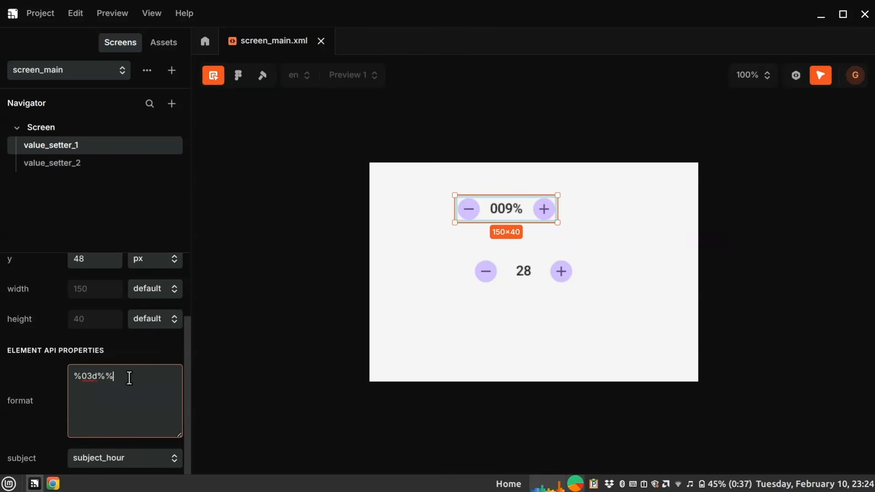
pyautogui.press('BackSpace')
pyautogui.press('BackSpace')
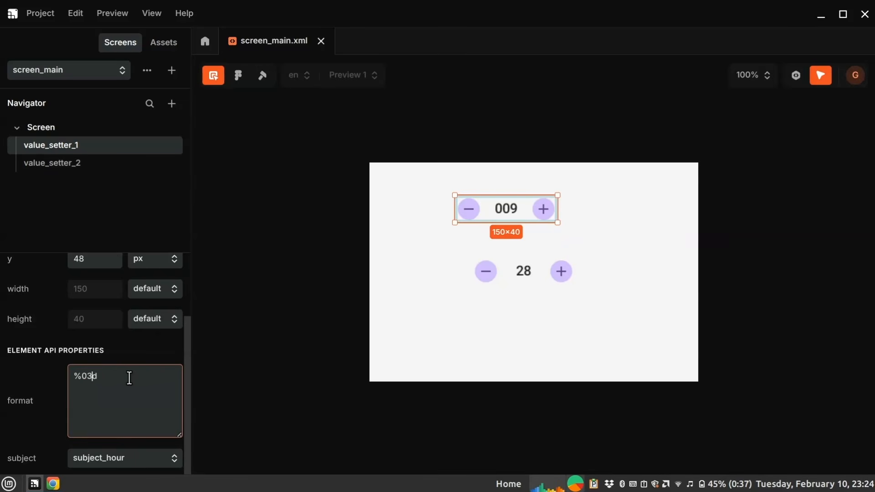
pyautogui.press('BackSpace')
pyautogui.press('BackSpace')
pyautogui.press('BackSpace')
pyautogui.write('dh')
pyautogui.click(153, 342)
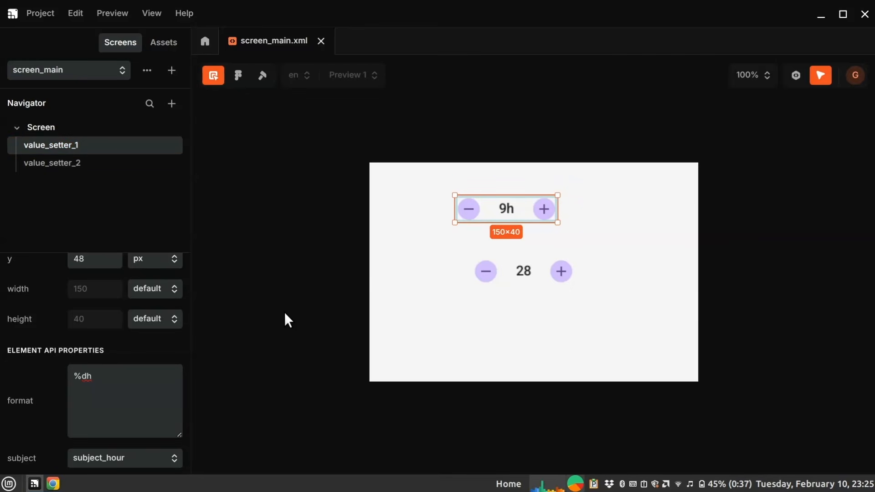
# - Switch to Code Mode, open the value_setter component's XML file, and widen the code editor
pyautogui.click(798, 82)
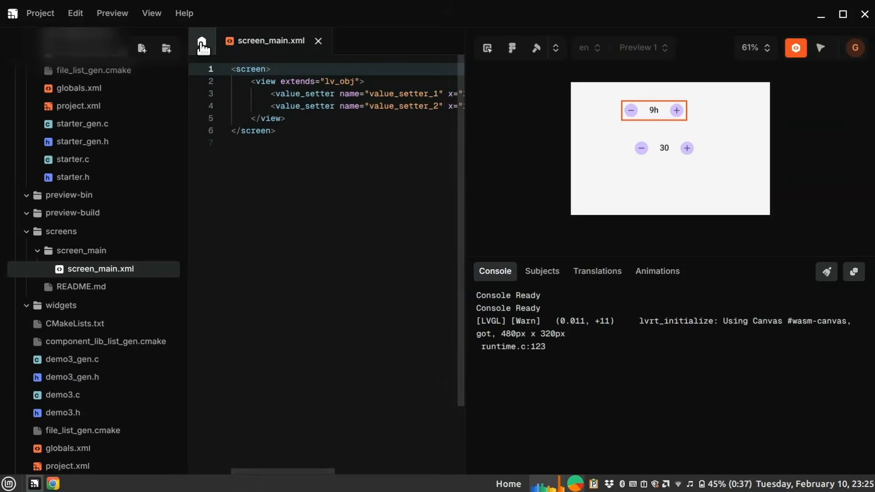
pyautogui.click(202, 41)
pyautogui.scroll(-8, 289, 275)
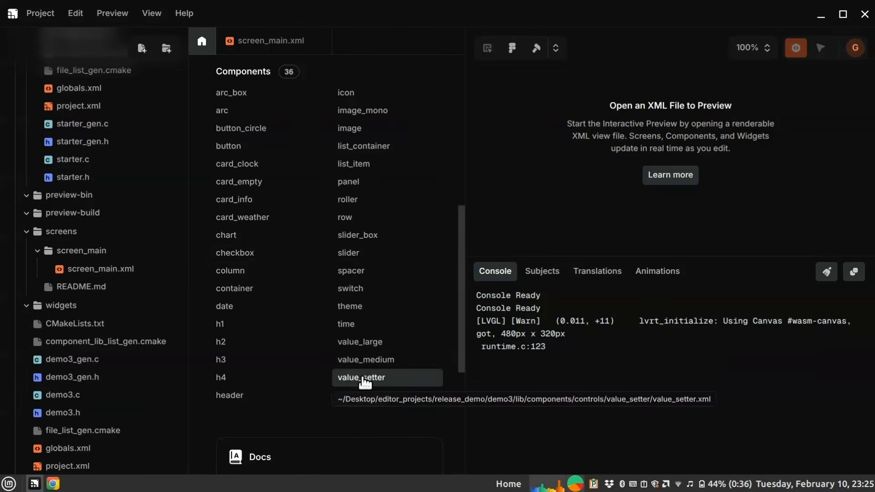
pyautogui.click(363, 378)
pyautogui.moveTo(463, 186); pyautogui.dragTo(602, 185)
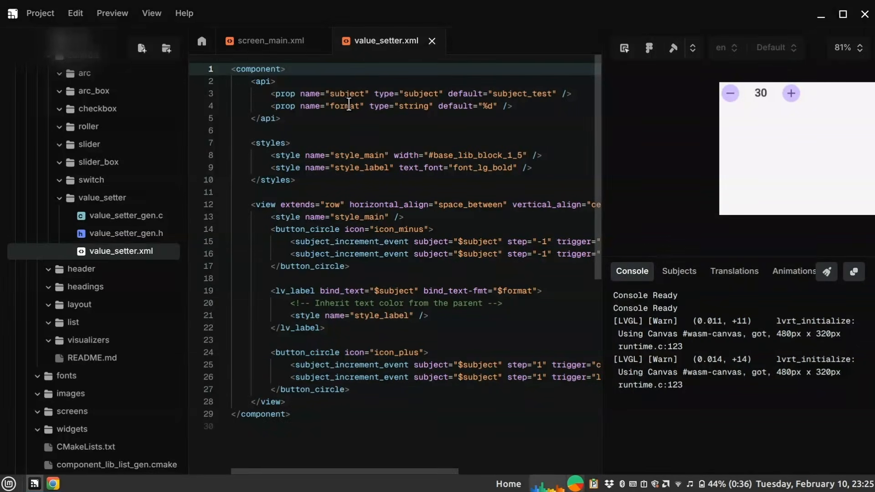
# - Add a prop named color with type color below the format prop in the value_setter API
pyautogui.click(529, 106)
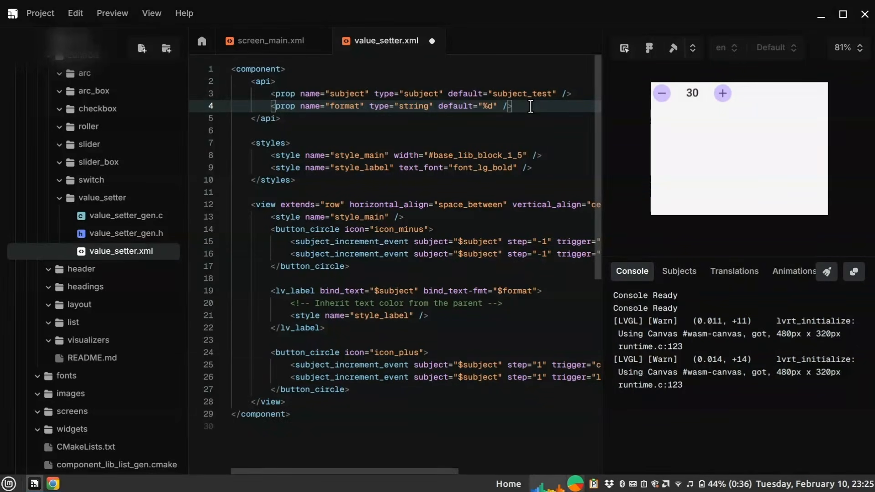
pyautogui.press('Return')
pyautogui.write('<pro')
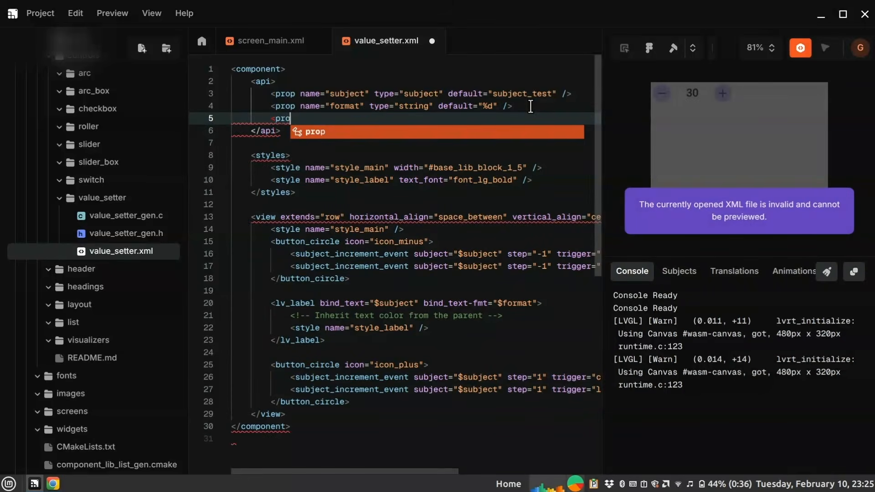
pyautogui.press('Return')
pyautogui.write('color" ')
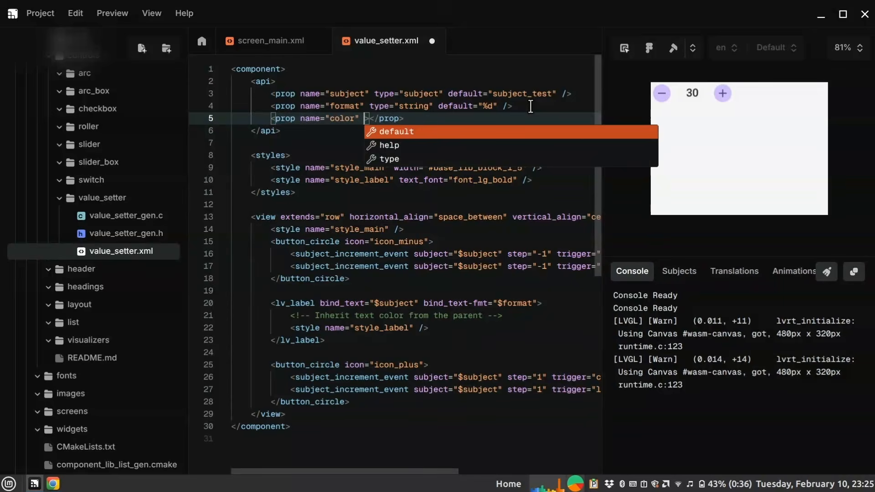
pyautogui.write('ty')
pyautogui.press('Return')
pyautogui.write('colo"')
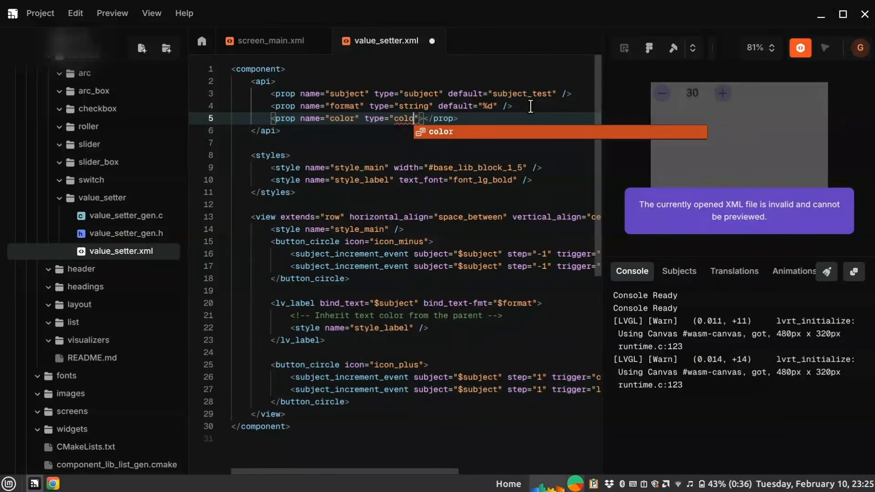
pyautogui.press('Return')
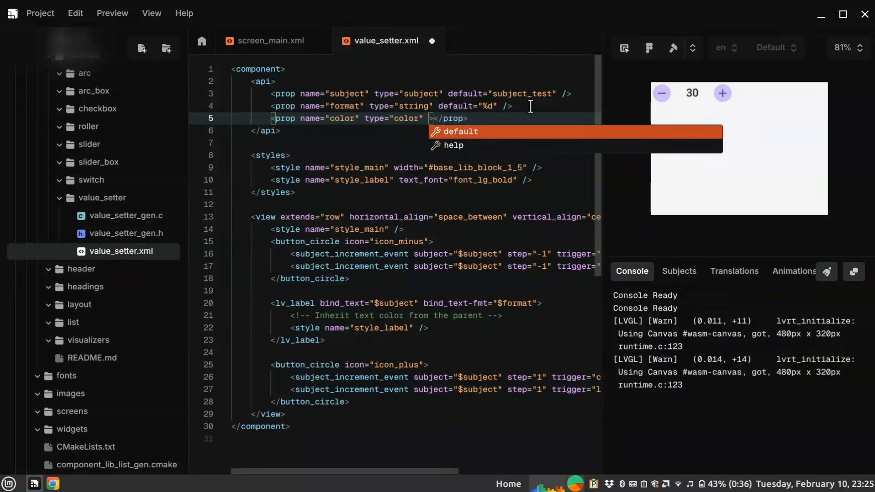
# - Give the color prop the default value #color_light_button
pyautogui.write('def')
pyautogui.press('Return')
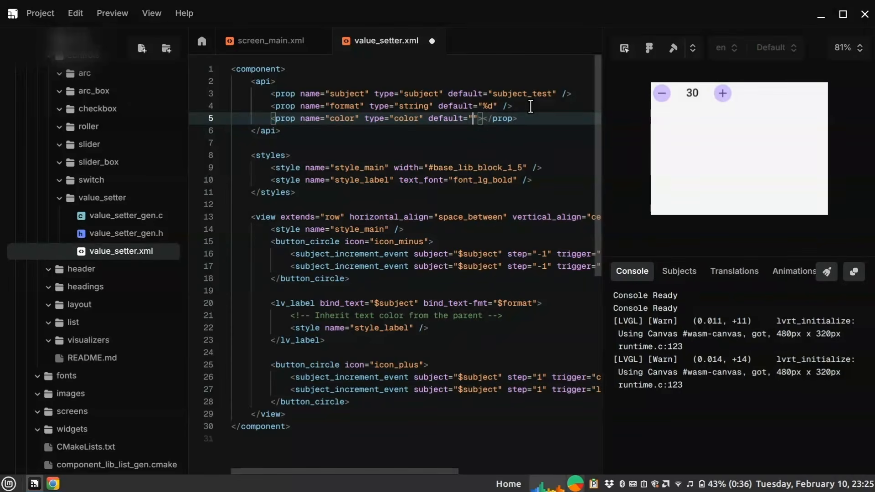
pyautogui.write('#')
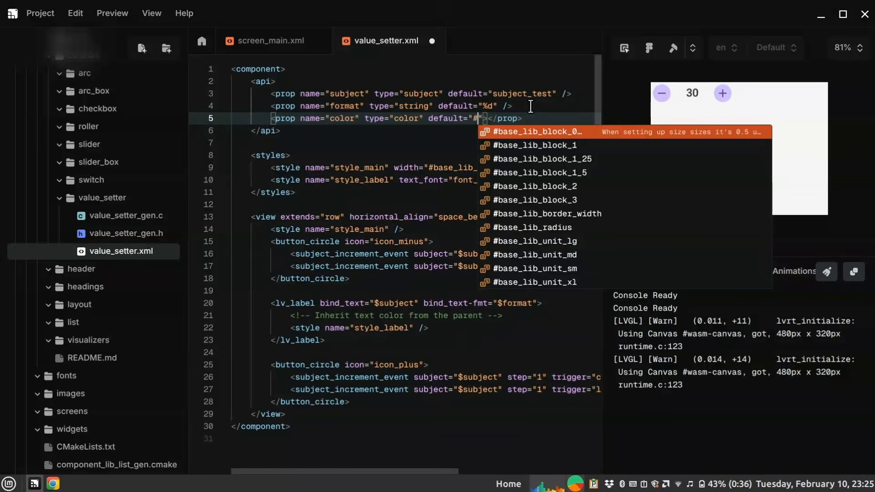
pyautogui.write('butt')
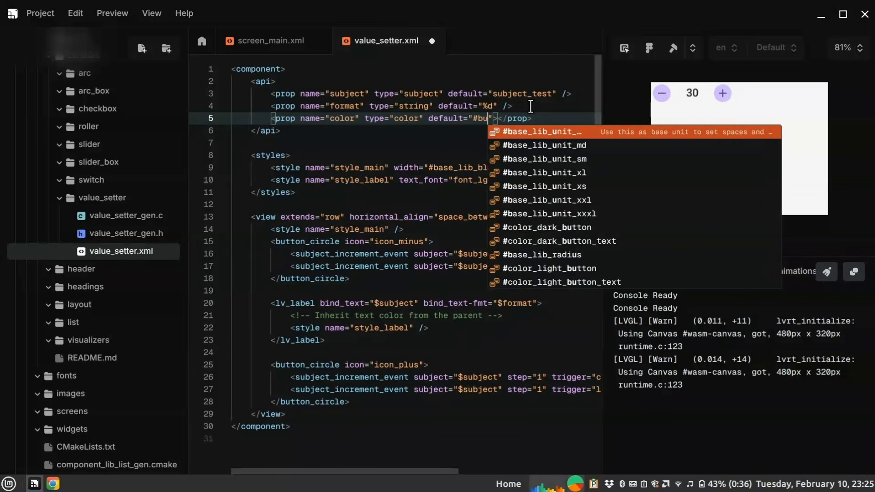
pyautogui.press('Down')
pyautogui.press('Down')
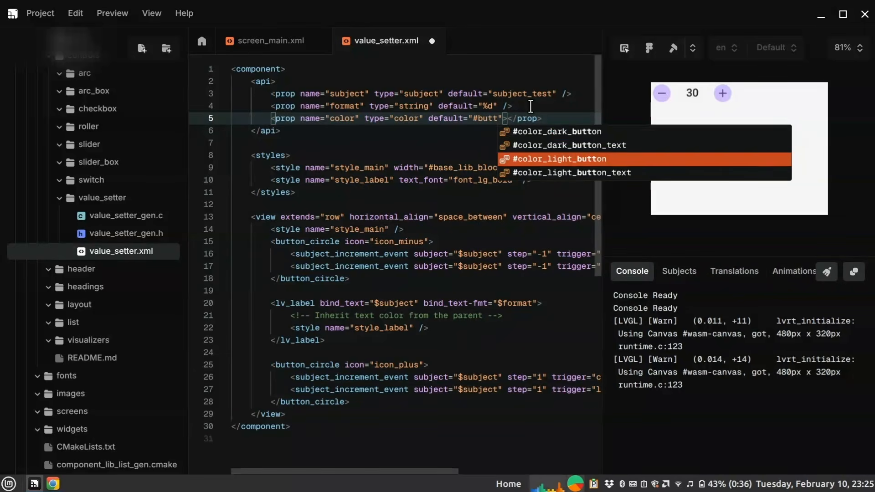
pyautogui.press('Return')
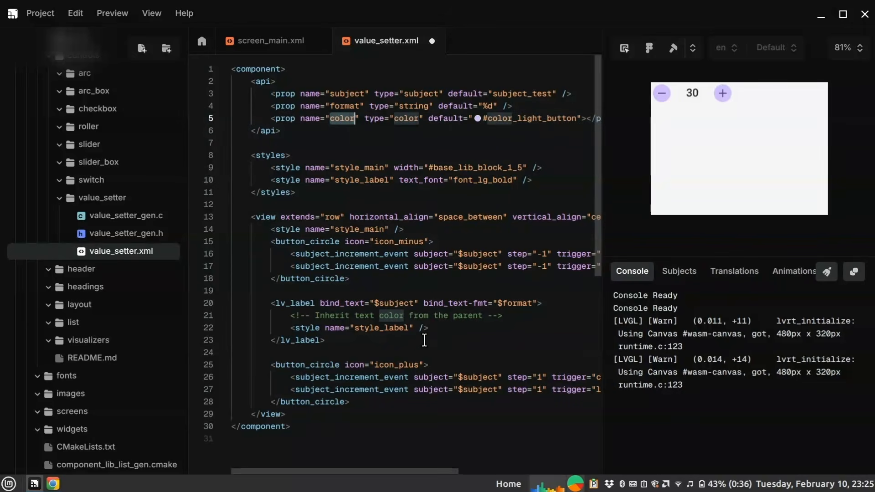
# - Add style_bg_color="$color" to the button_circle that uses icon_plus
pyautogui.click(442, 363)
pyautogui.press('Left')
pyautogui.write('style_bg_c')
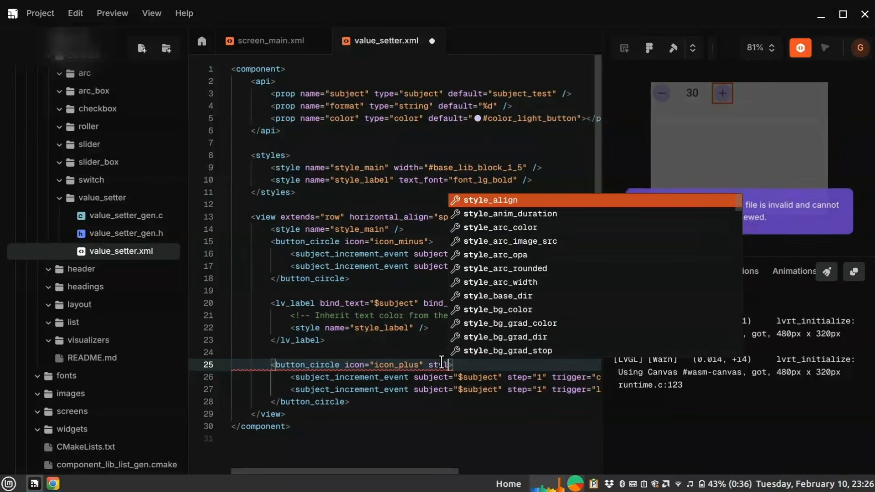
pyautogui.press('Return')
pyautogui.write('color')
pyautogui.press('Left')
pyautogui.press('Left')
pyautogui.press('Left')
pyautogui.press('Left')
pyautogui.press('Left')
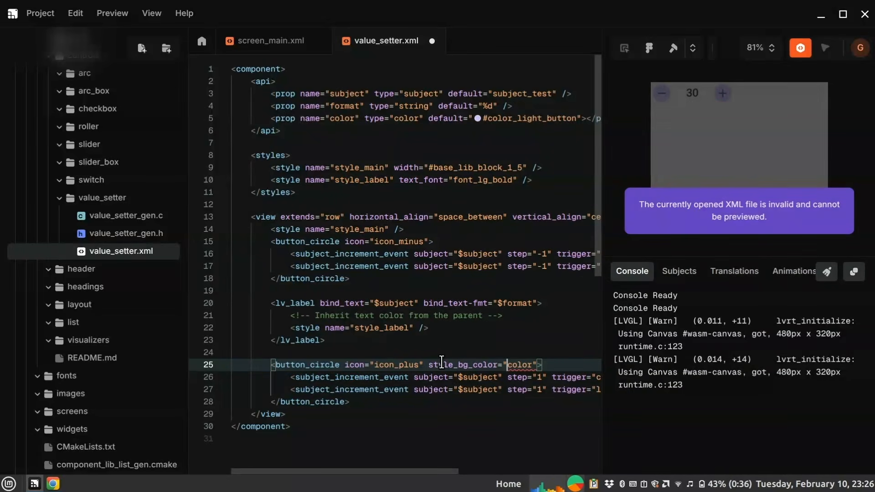
pyautogui.write('$')
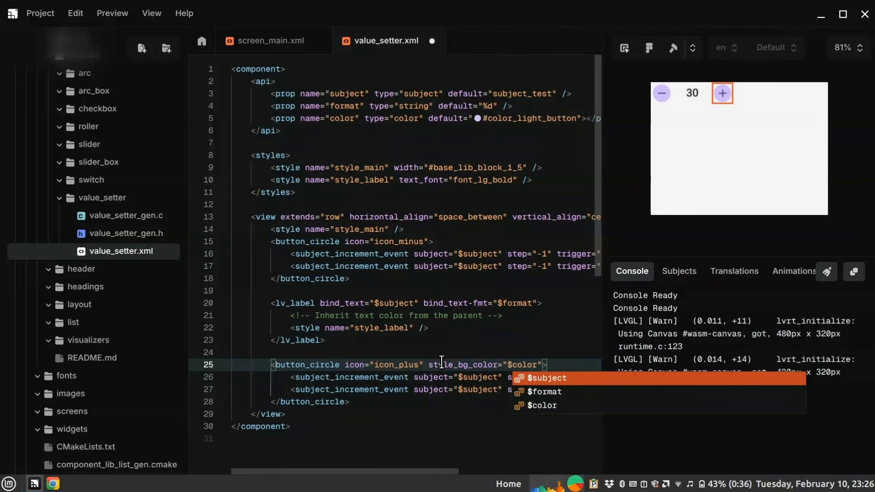
# - Copy the style_bg_color="$color" attribute to the icon_minus button_circle and save value_setter.xml
pyautogui.hotkey('ctrl', 'Left')
pyautogui.hotkey('ctrl', 'Left')
pyautogui.hotkey('ctrl', 'shift', 'Right')
pyautogui.hotkey('ctrl', 'shift', 'Right')
pyautogui.hotkey('ctrl', 'shift', 'Right')
pyautogui.hotkey('shift', 'Right')
pyautogui.hotkey('ctrl', 'c')
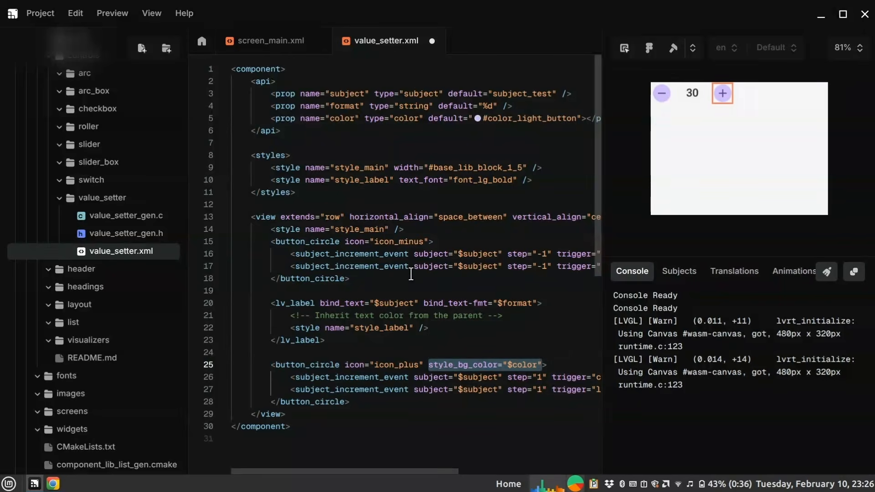
pyautogui.click(456, 244)
pyautogui.hotkey('ctrl', 'v')
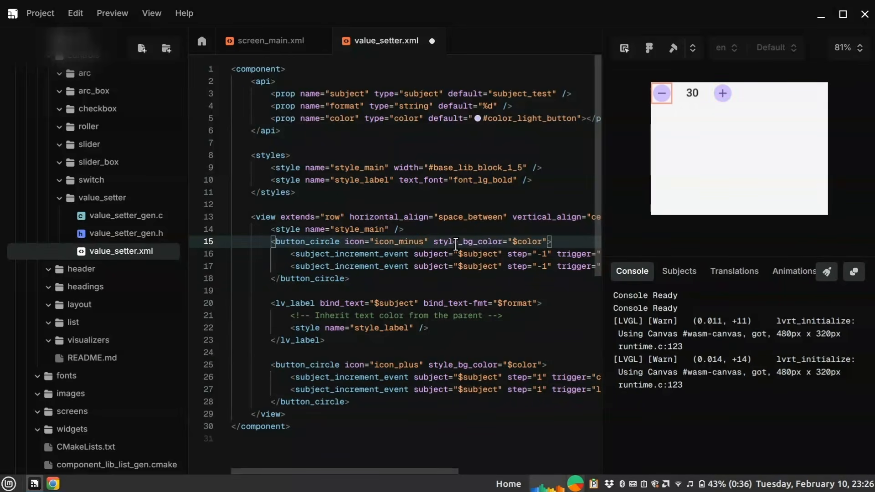
pyautogui.hotkey('ctrl', 's')
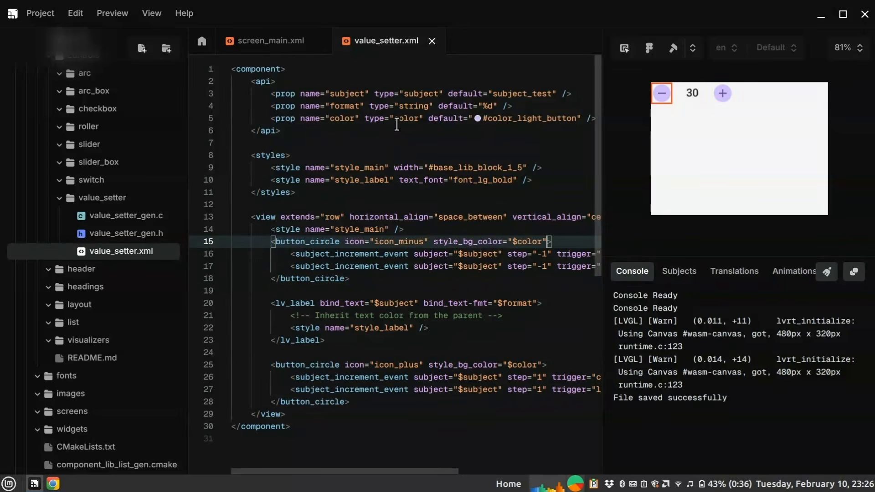
# - Return to screen_main.xml and switch back to Design Mode
pyautogui.click(270, 50)
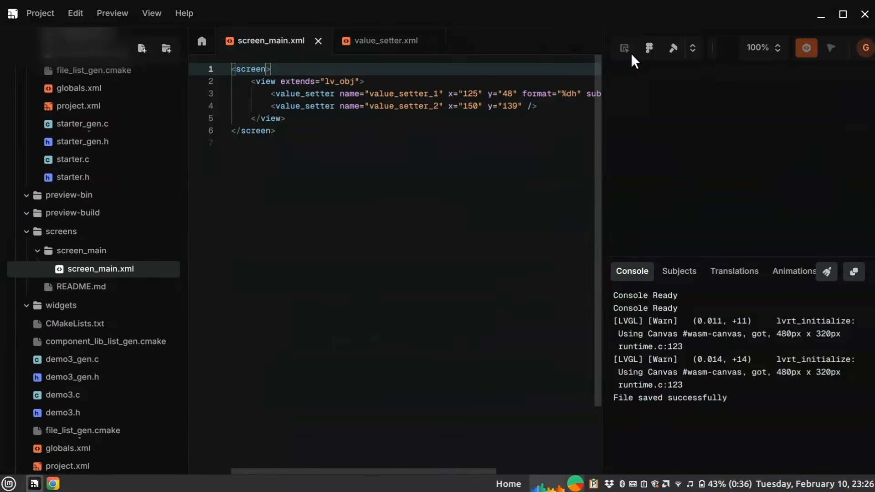
pyautogui.moveTo(600, 131); pyautogui.dragTo(547, 129)
pyautogui.click(864, 50)
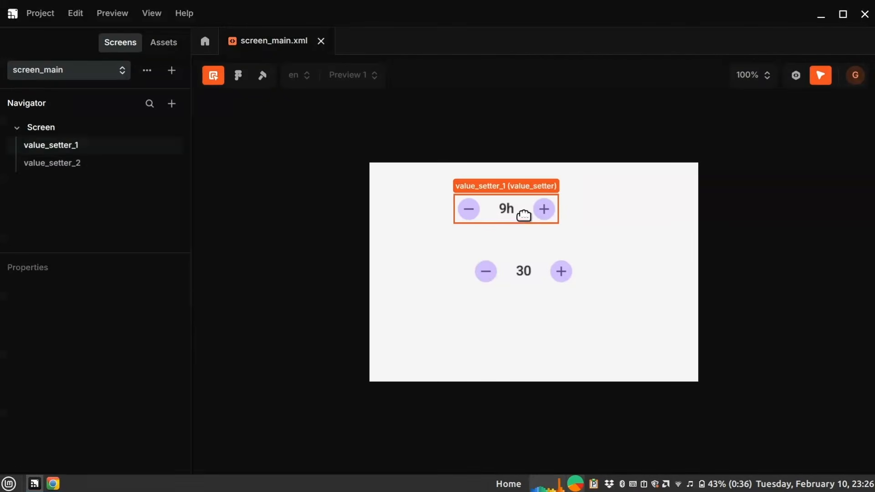
# - Set the color property of value_setter_1 to the red shade 0xe25f5f
pyautogui.click(524, 213)
pyautogui.scroll(-5, 127, 319)
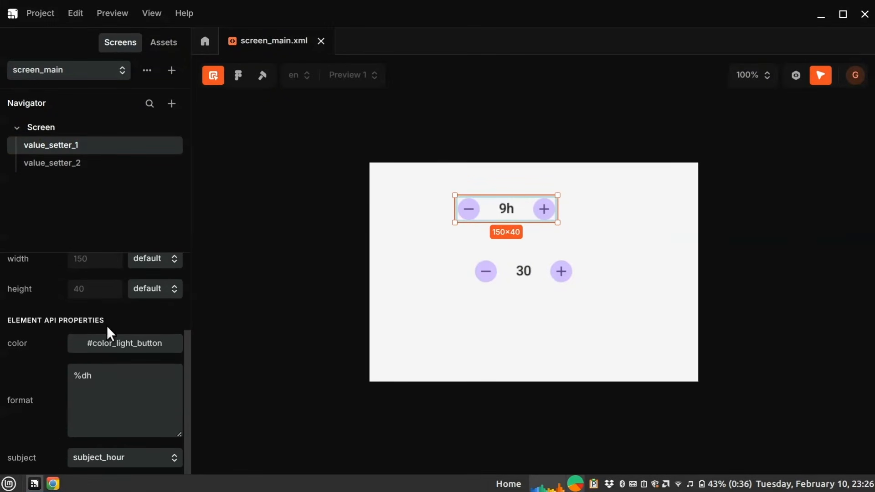
pyautogui.click(109, 342)
pyautogui.moveTo(275, 285); pyautogui.dragTo(309, 282)
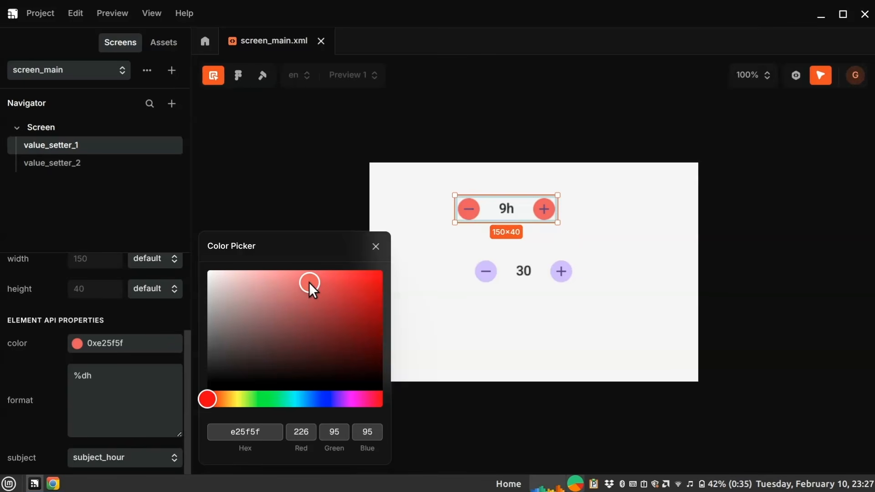
pyautogui.press('Escape')
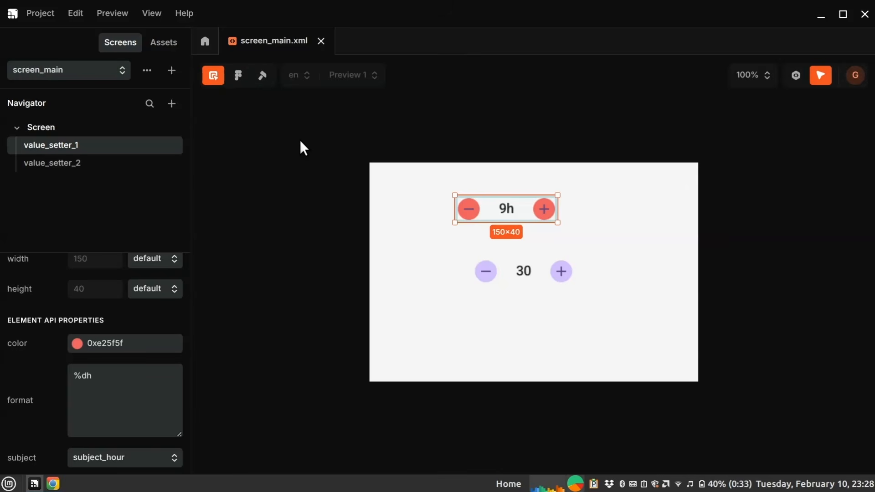
# - Open the screen_home screen and switch it to Code Mode
pyautogui.click(123, 70)
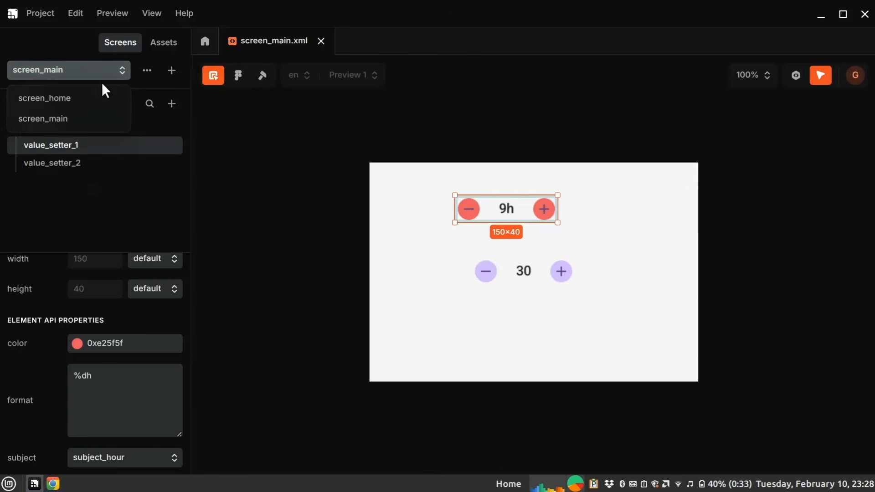
pyautogui.click(98, 97)
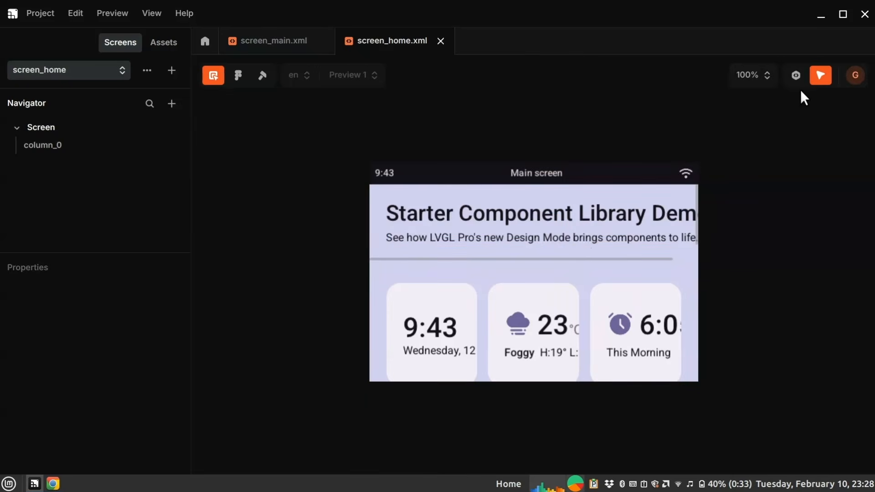
pyautogui.click(795, 76)
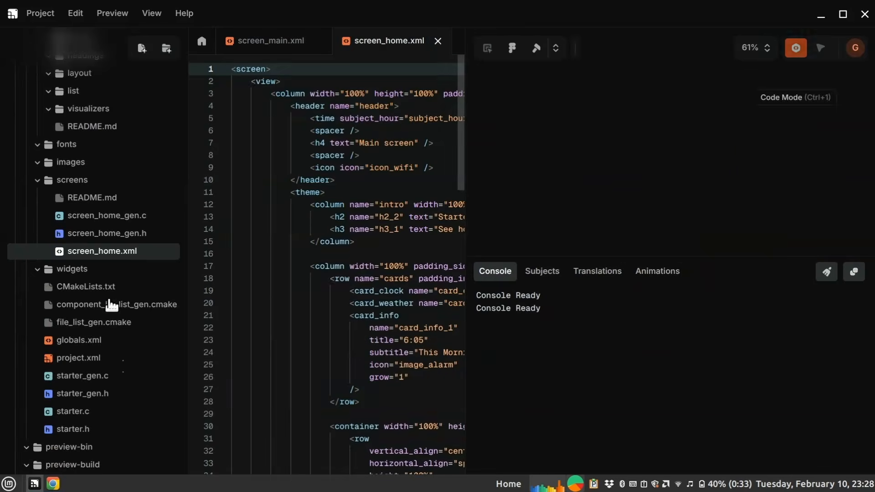
# - In the root project.xml, set the target1 display to width 800 and height 480, and save the file
pyautogui.scroll(-5, 77, 322)
pyautogui.click(66, 465)
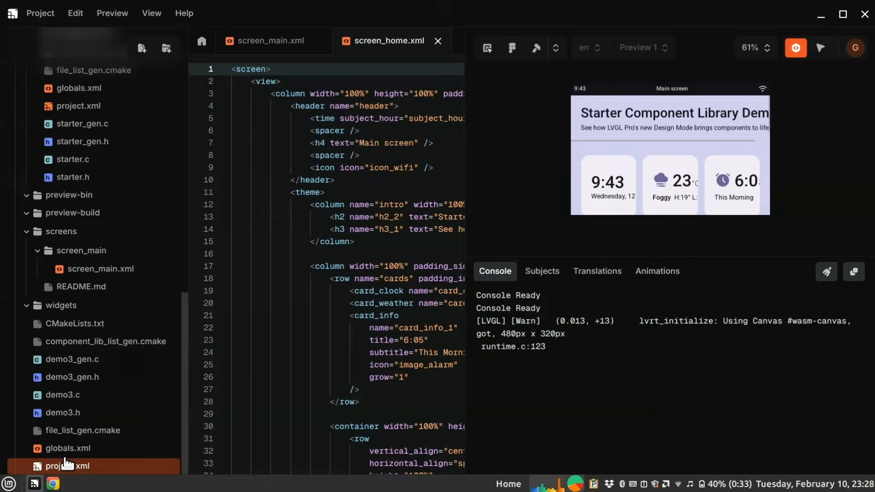
pyautogui.doubleClick(376, 106)
pyautogui.write('800')
pyautogui.press('Right')
pyautogui.press('Right')
pyautogui.press('Right')
pyautogui.hotkey('shift', 'Right')
pyautogui.hotkey('shift', 'Right')
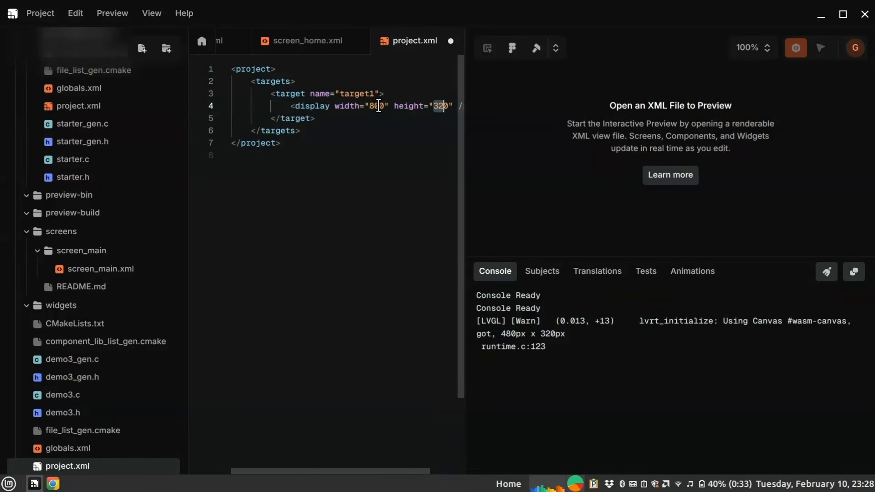
pyautogui.write('48')
pyautogui.hotkey('ctrl', 's')
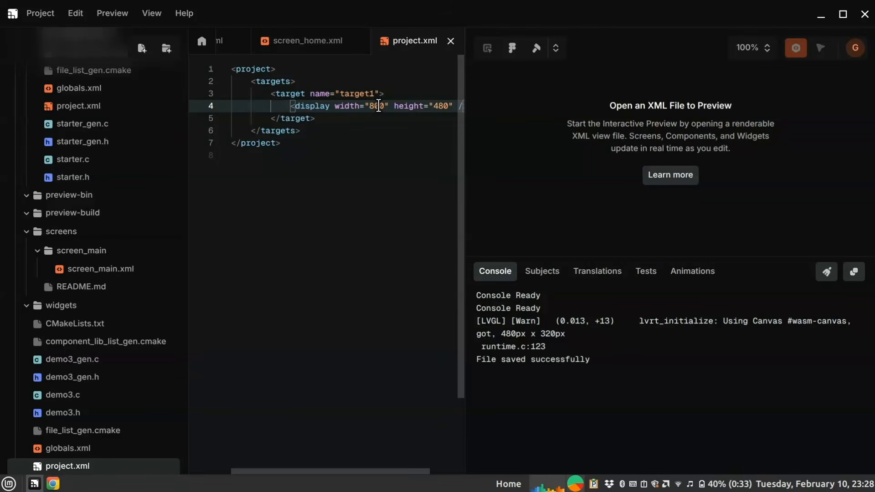
# - Return to screen_home.xml in Design Mode and open column_0 in the Navigator to show its children
pyautogui.click(305, 43)
pyautogui.click(820, 47)
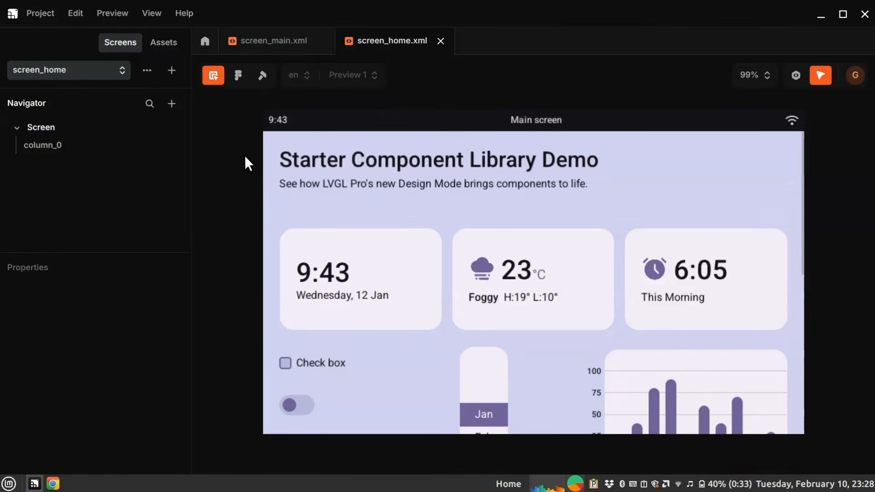
pyautogui.doubleClick(122, 146)
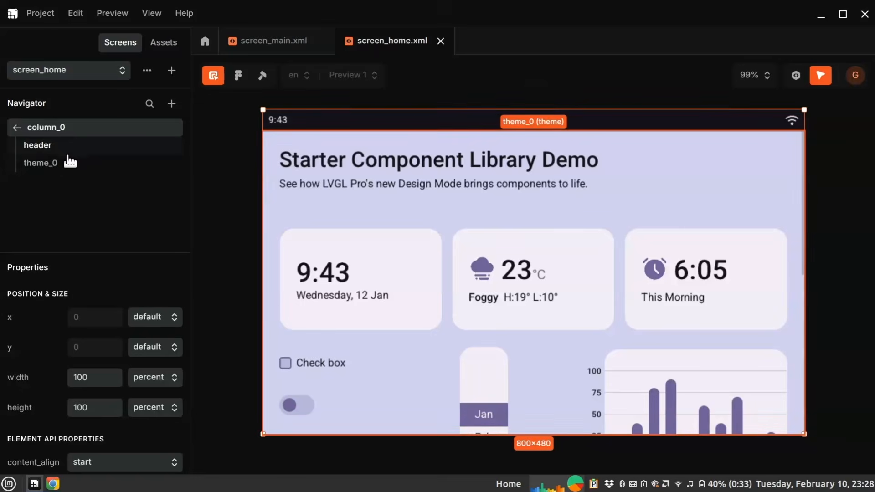
# - Inspect the header and theme_0 elements under column_0, and open theme_0 in the Navigator to show its children
pyautogui.click(87, 153)
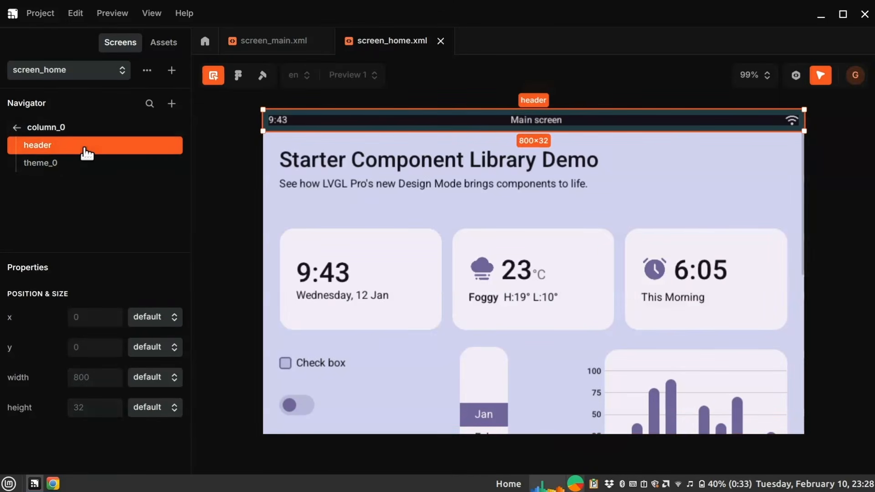
pyautogui.click(72, 170)
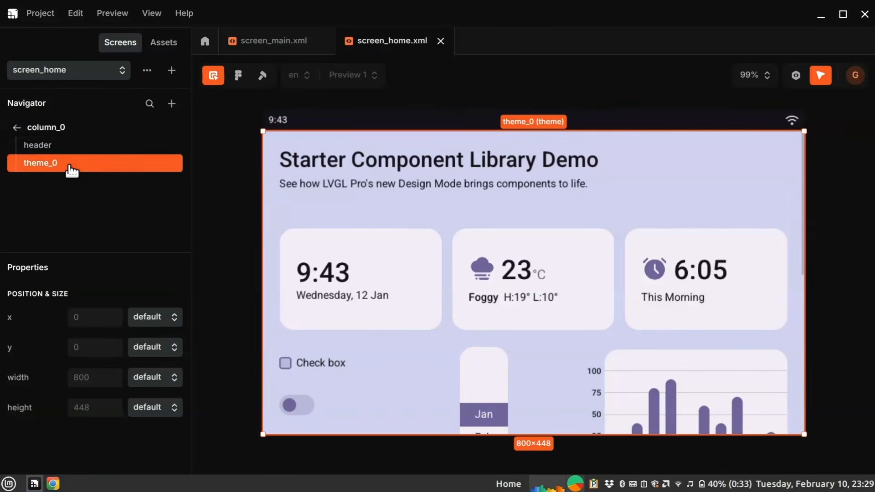
pyautogui.doubleClick(71, 169)
pyautogui.click(51, 129)
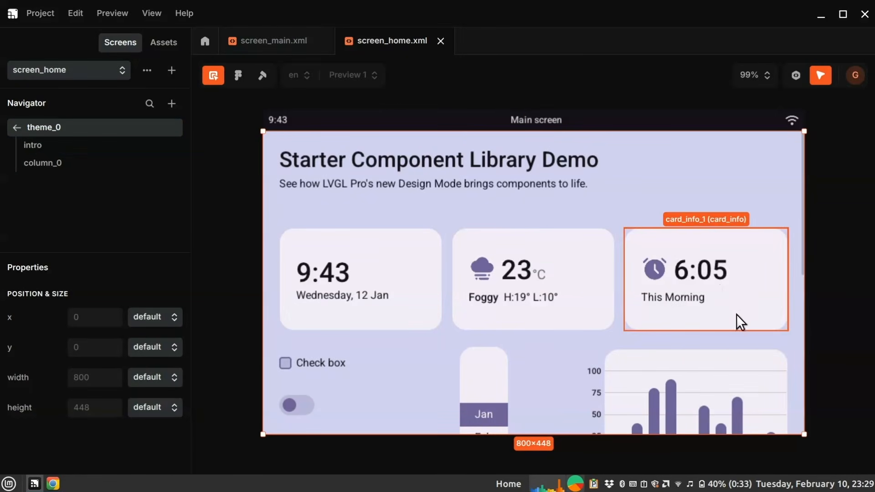
# - View roller_0's options property, and with the Inspector off, spin the roller to Dec and back to Jan in the preview
pyautogui.click(493, 365)
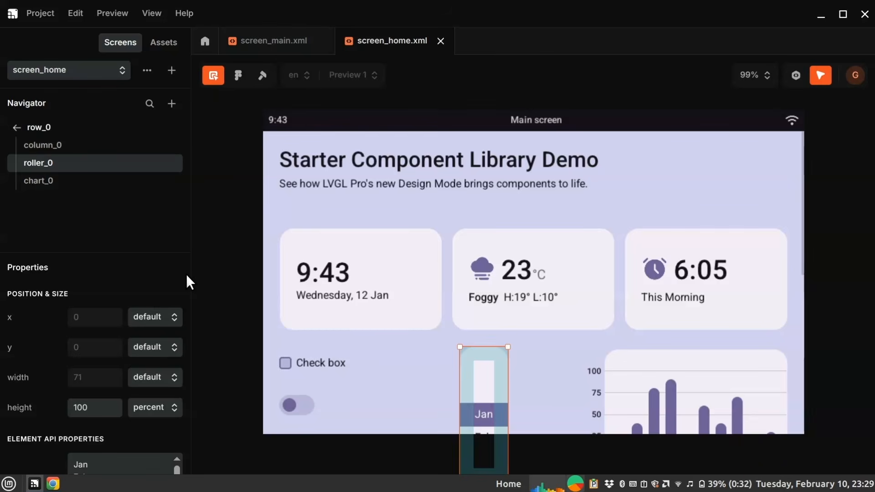
pyautogui.scroll(-3, 187, 275)
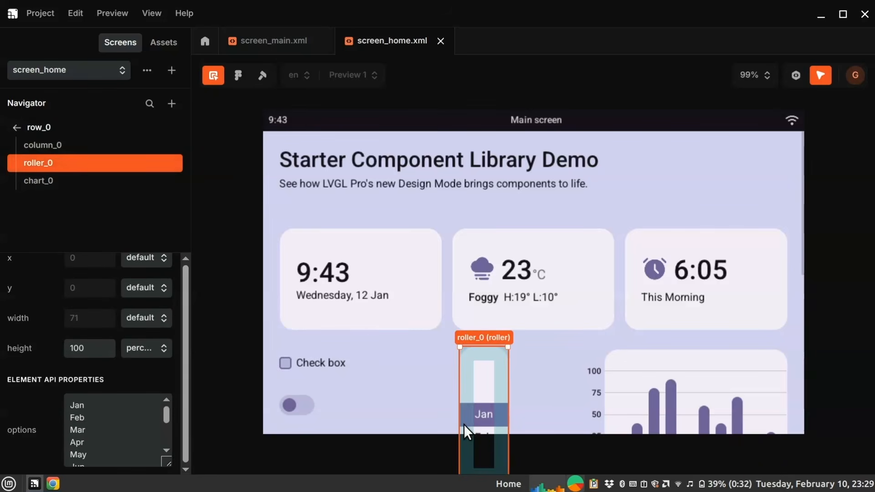
pyautogui.click(209, 69)
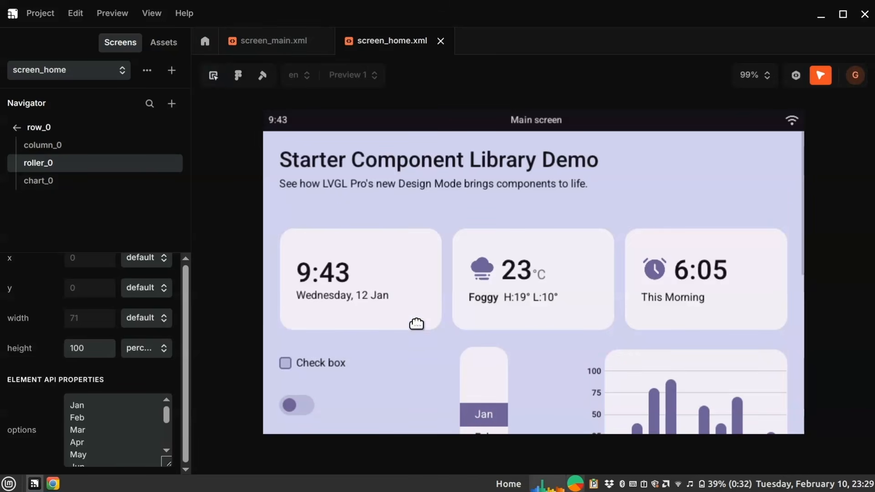
pyautogui.scroll(-2, 416, 323)
pyautogui.moveTo(480, 387); pyautogui.dragTo(485, 289)
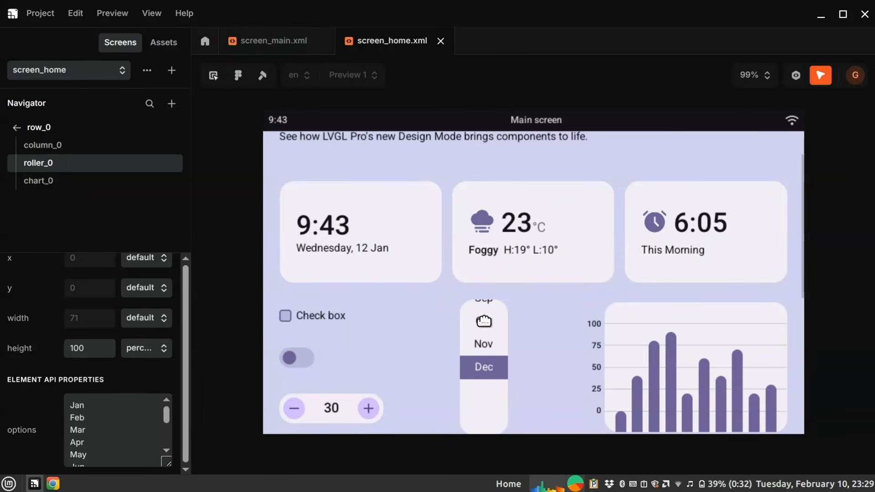
pyautogui.moveTo(484, 321); pyautogui.dragTo(491, 394)
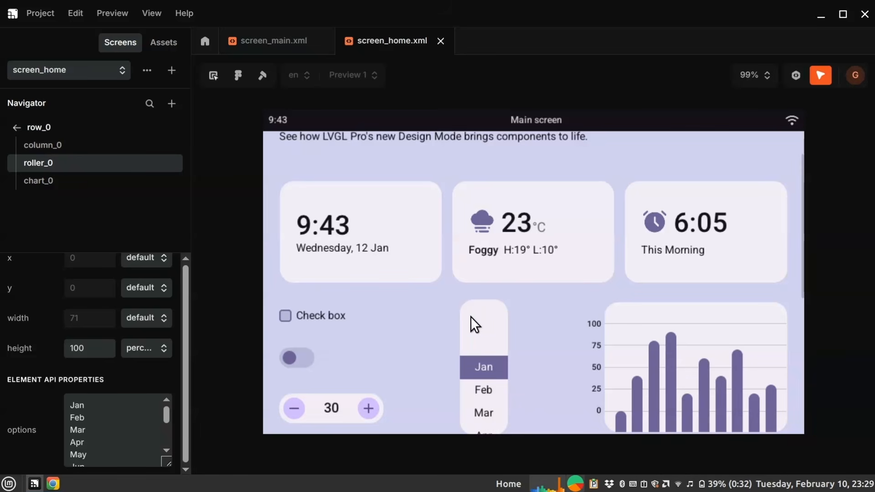
# - Replace roller_0's options with First, Second and Third on separate lines, and check the roller in the preview
pyautogui.click(104, 430)
pyautogui.hotkey('ctrl', 'a')
pyautogui.write('First')
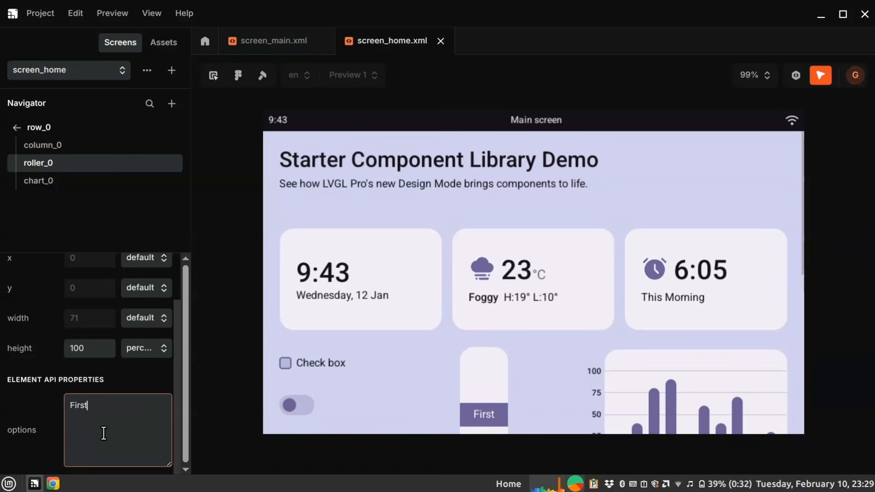
pyautogui.press('Return')
pyautogui.write('Sc')
pyautogui.write('cond')
pyautogui.press('Return')
pyautogui.write('Third')
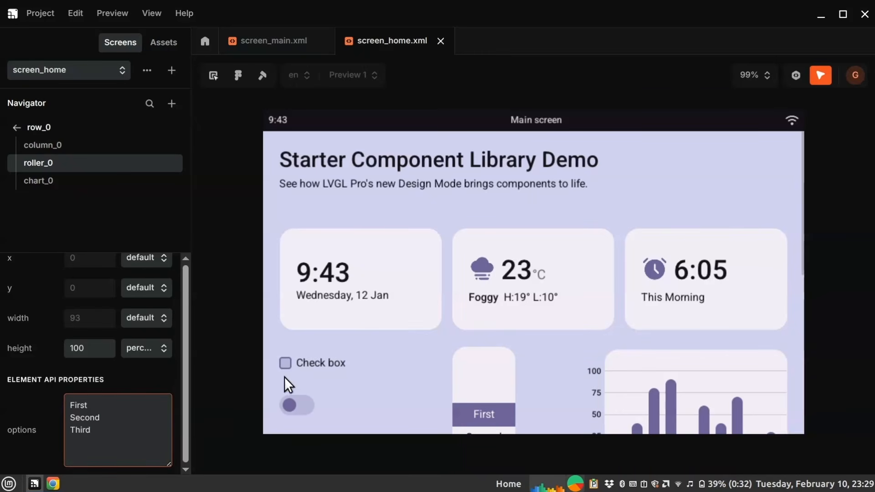
pyautogui.scroll(-2, 431, 361)
pyautogui.moveTo(472, 383)
pyautogui.mouseDown()
pyautogui.moveTo(480, 344)
pyautogui.moveTo(487, 383)
pyautogui.mouseUp()
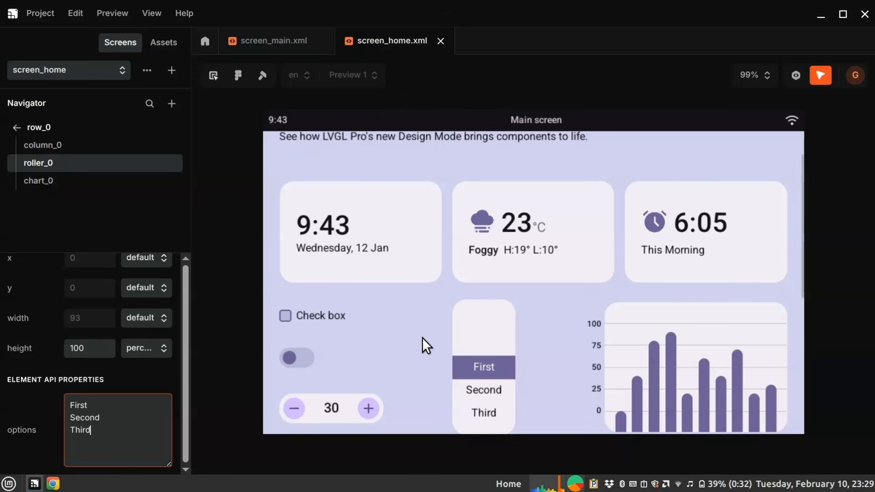
# - With the Inspector on, set value_setter_0's color property to a dark red shade
pyautogui.click(213, 76)
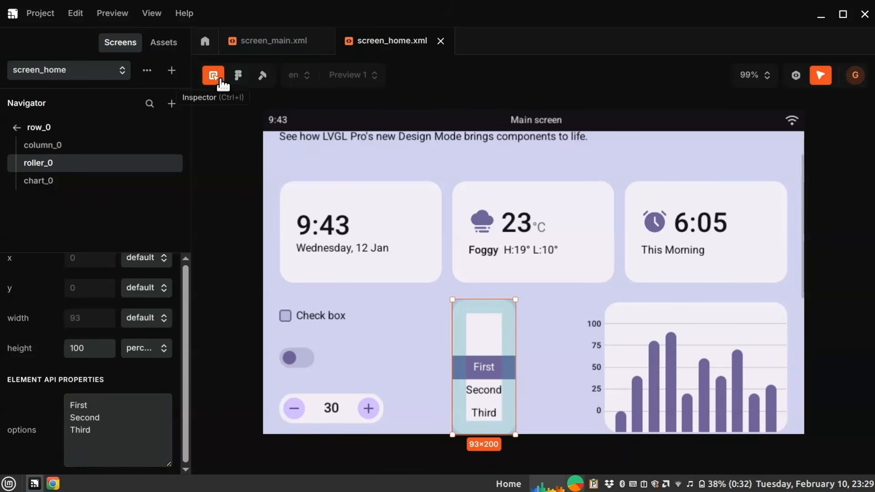
pyautogui.click(335, 395)
pyautogui.click(142, 396)
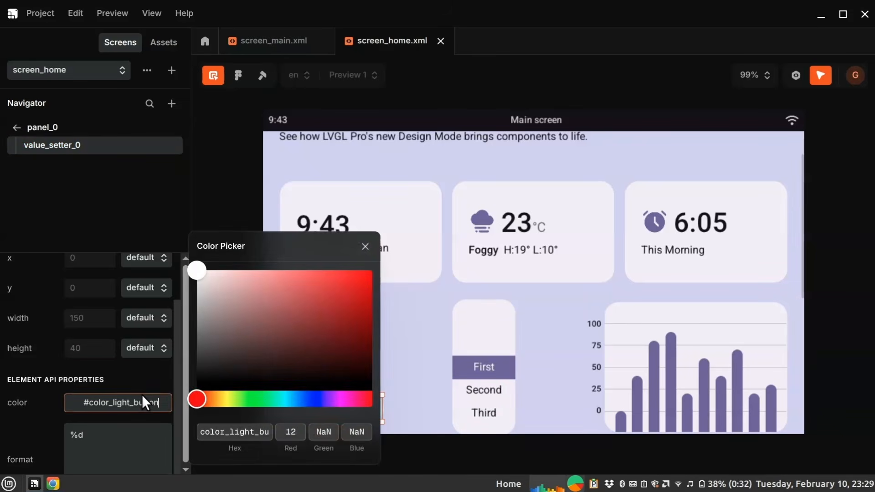
pyautogui.moveTo(246, 348); pyautogui.dragTo(332, 308)
pyautogui.click(414, 361)
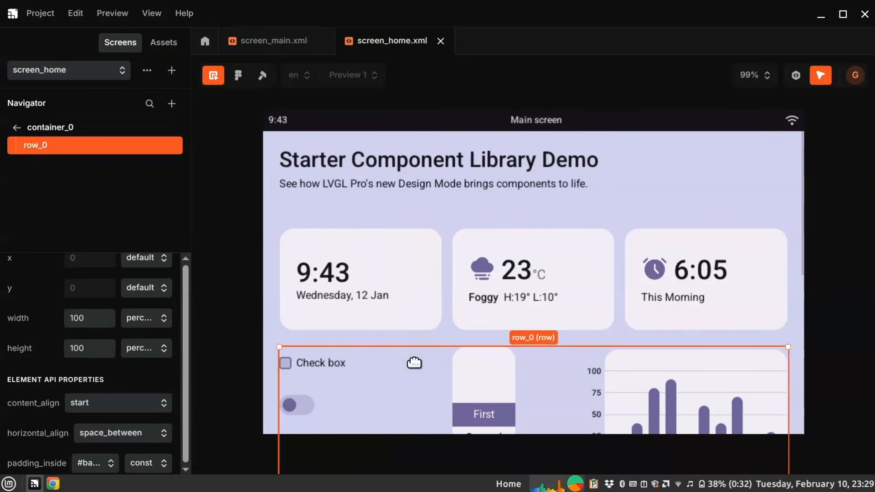
# - With the Inspector off, raise the value setter's value to 38 in the preview
pyautogui.click(216, 76)
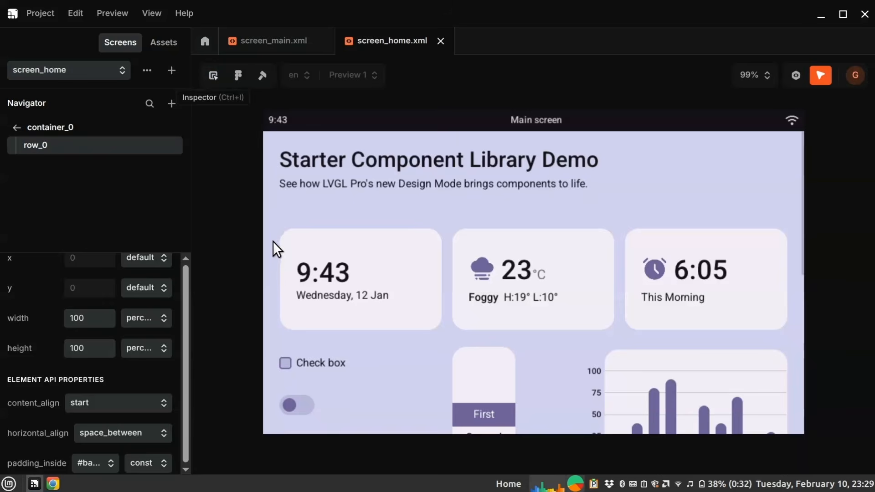
pyautogui.scroll(-5, 272, 228)
pyautogui.click(369, 302)
pyautogui.tripleClick(369, 302)
pyautogui.tripleClick(369, 301)
pyautogui.click(369, 301)
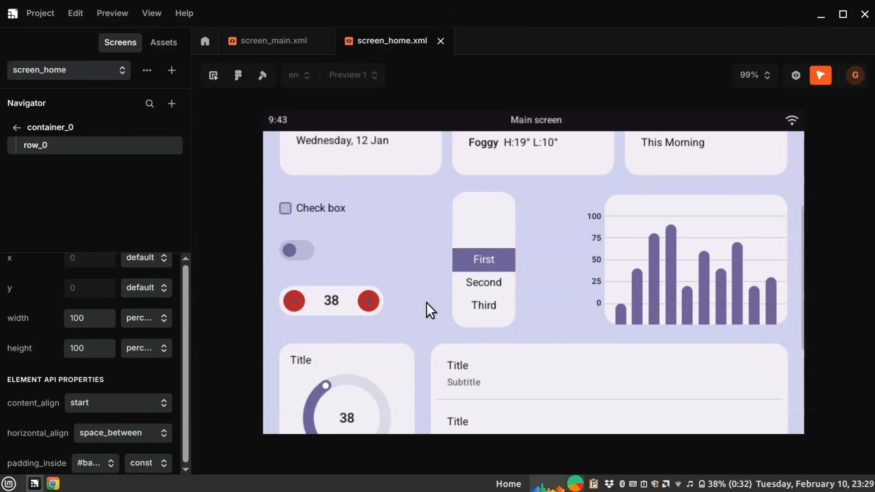
# - Test the arc box in the preview by raising its value to 41 and moving its arc back to 34
pyautogui.moveTo(426, 302); pyautogui.dragTo(424, 256)
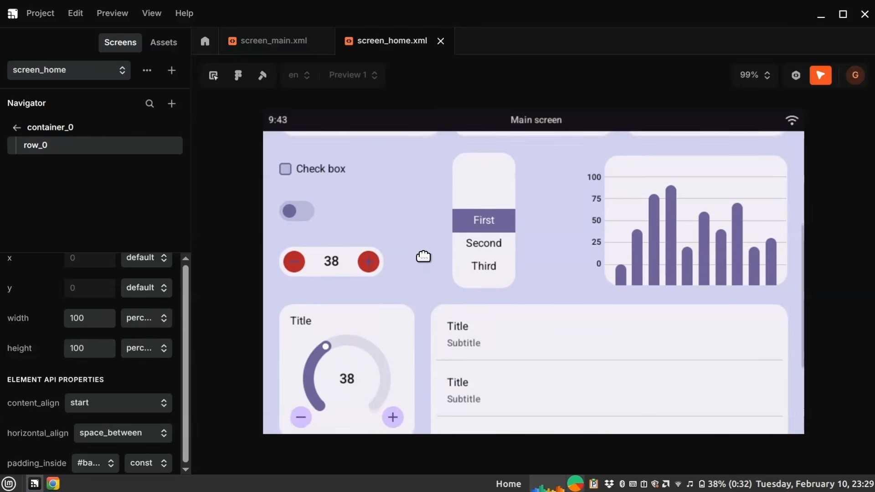
pyautogui.tripleClick(392, 406)
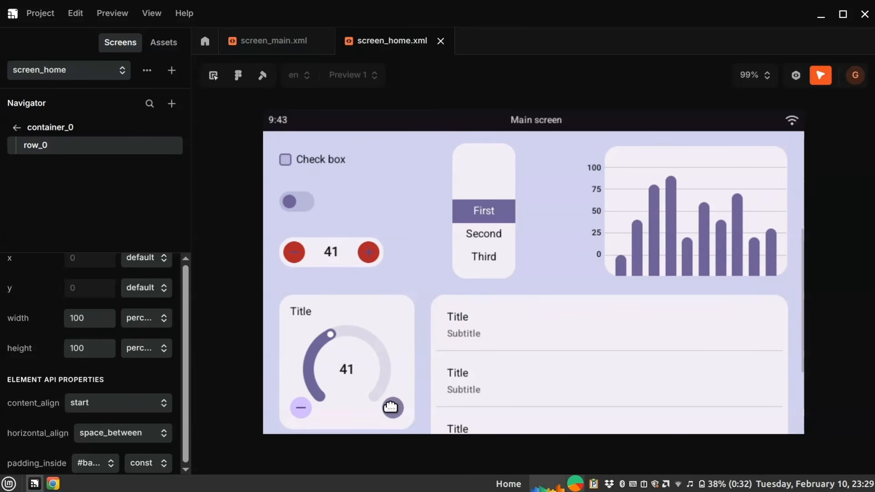
pyautogui.moveTo(343, 334); pyautogui.dragTo(322, 343)
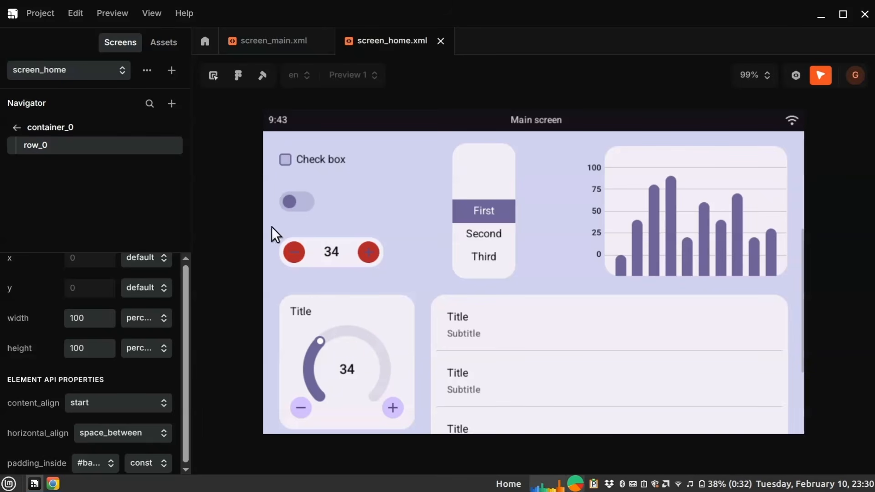
# - Inspect arc_box_0's element API properties, including its format, subject and title
pyautogui.click(213, 76)
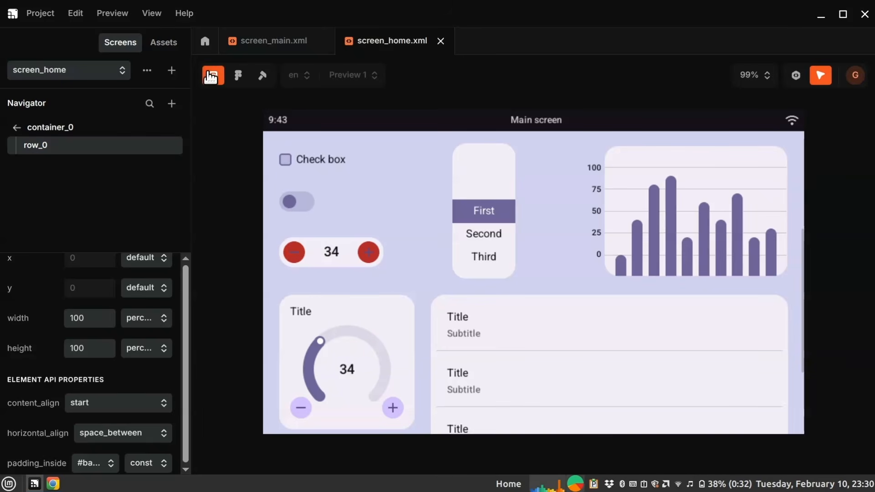
pyautogui.click(341, 341)
pyautogui.scroll(-2, 165, 374)
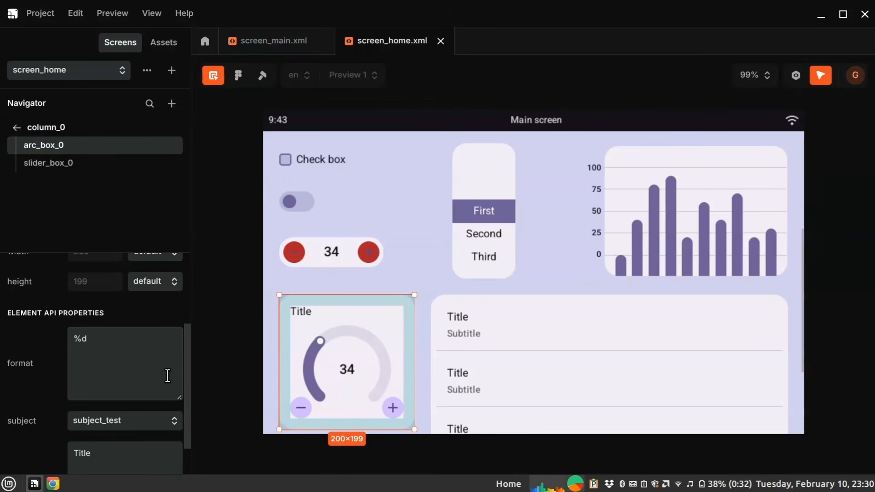
pyautogui.scroll(-1, 167, 375)
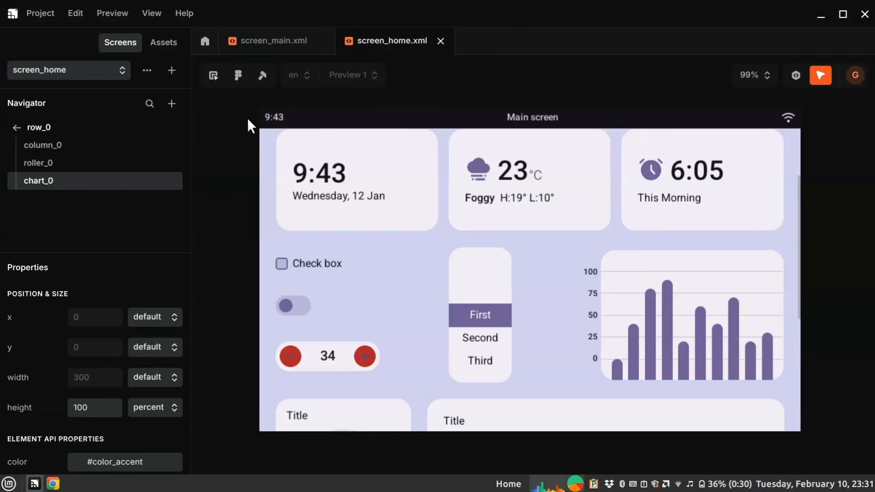
# - Turn the Inspector on and review chart_0's element API properties
pyautogui.click(214, 81)
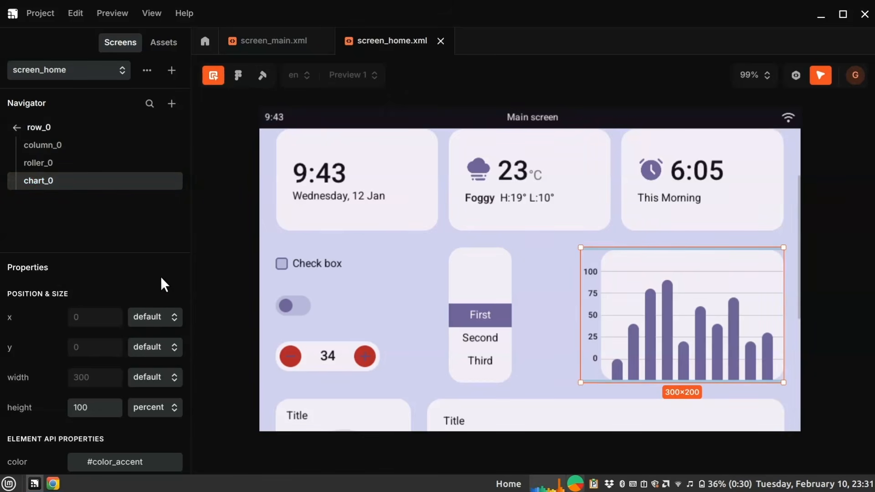
pyautogui.scroll(-5, 160, 277)
pyautogui.scroll(-1, 161, 277)
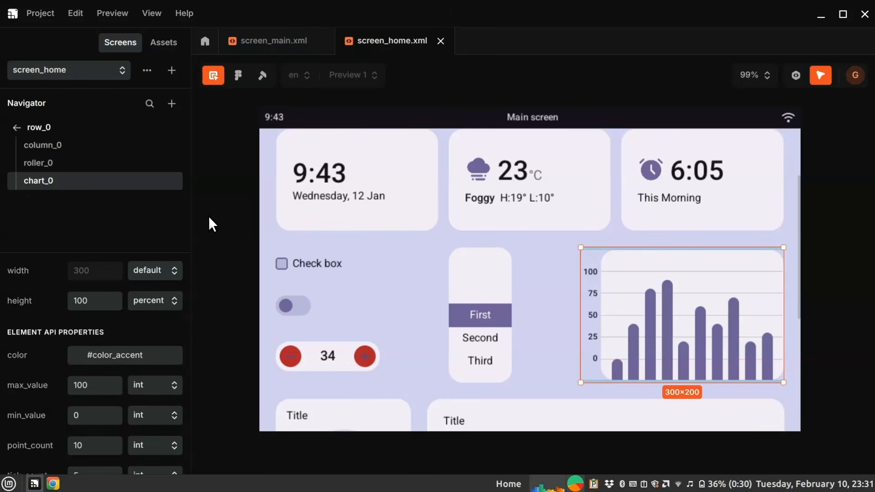
# - Move container_0 above cards in column_0's element order
pyautogui.click(18, 128)
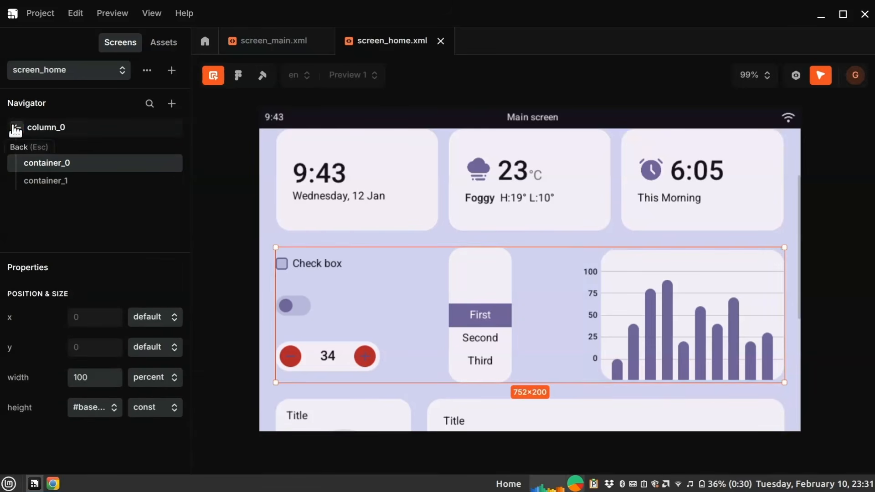
pyautogui.click(58, 165)
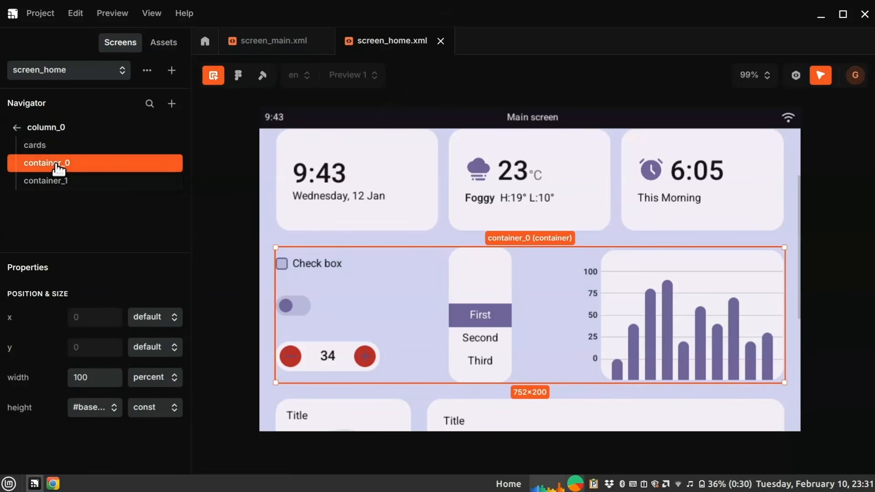
pyautogui.moveTo(59, 169); pyautogui.dragTo(74, 145)
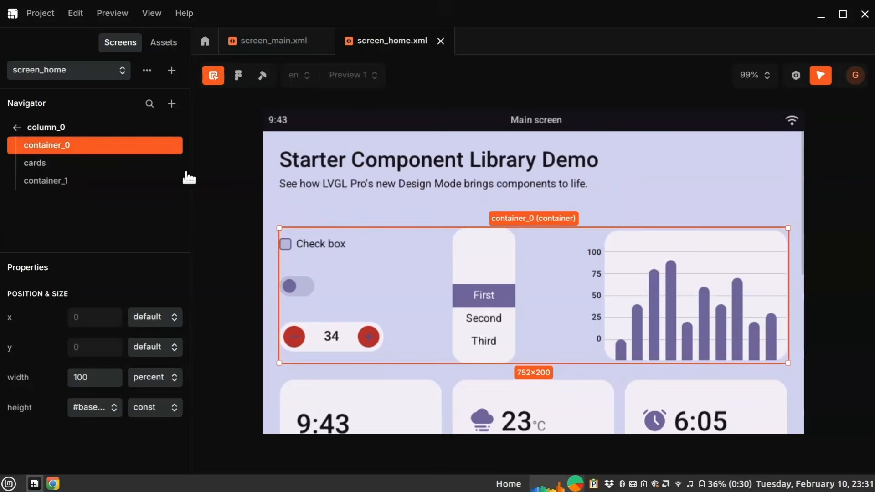
# - Set chart_0's color property to the golden yellow shade 0xc89e15
pyautogui.click(665, 320)
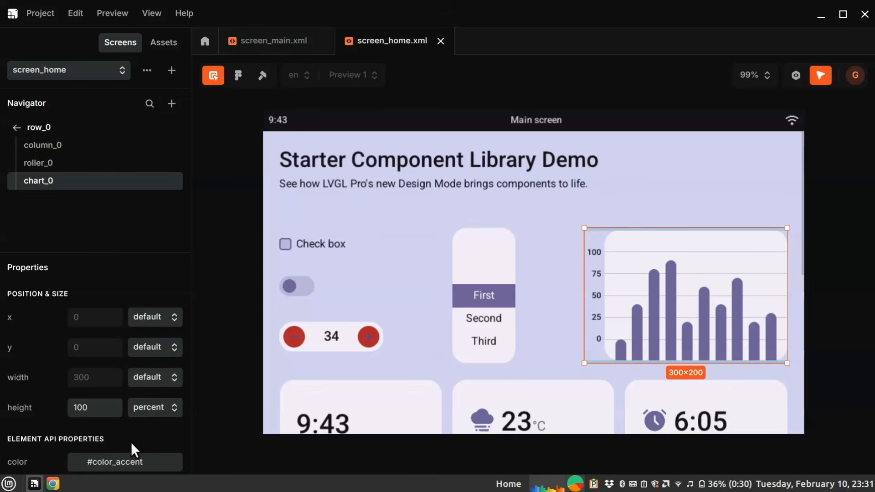
pyautogui.click(132, 460)
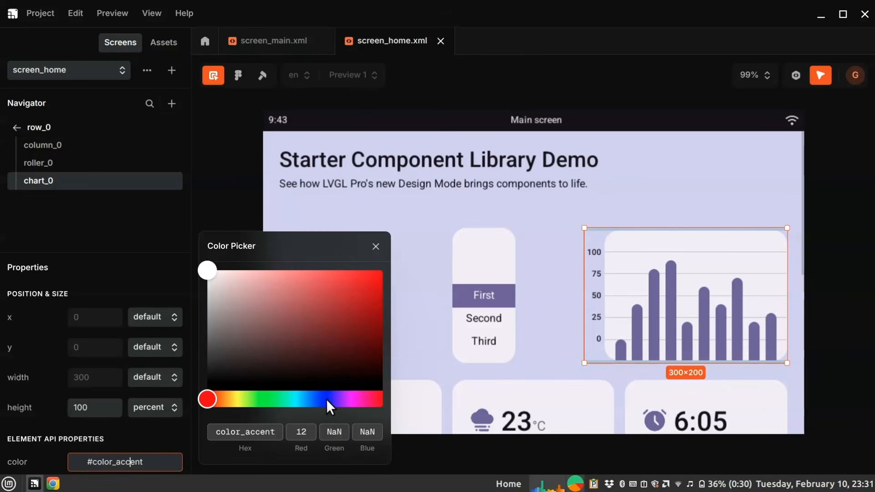
pyautogui.click(228, 399)
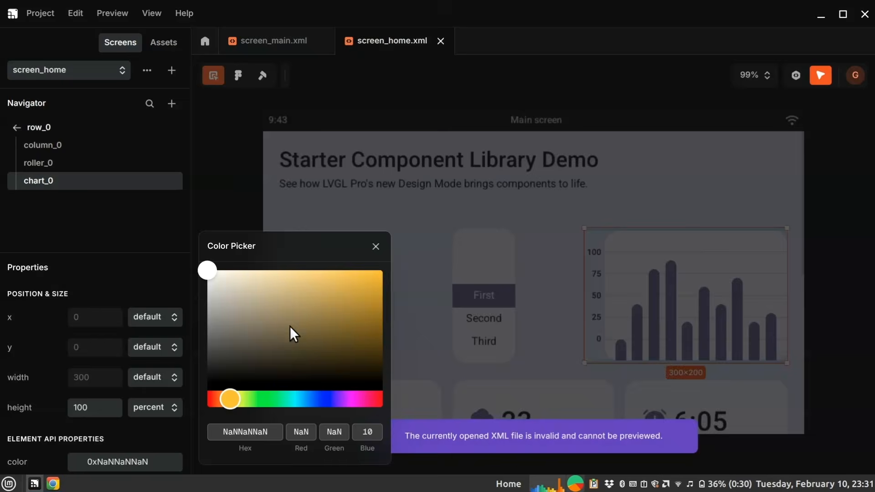
pyautogui.click(344, 315)
pyautogui.moveTo(351, 316); pyautogui.dragTo(364, 293)
pyautogui.click(138, 427)
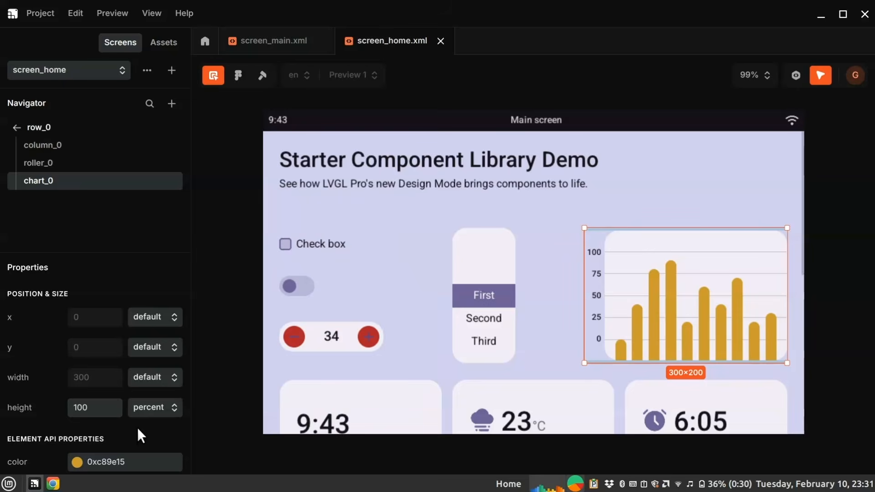
# - Set chart_0's min_value to 10
pyautogui.scroll(-3, 138, 428)
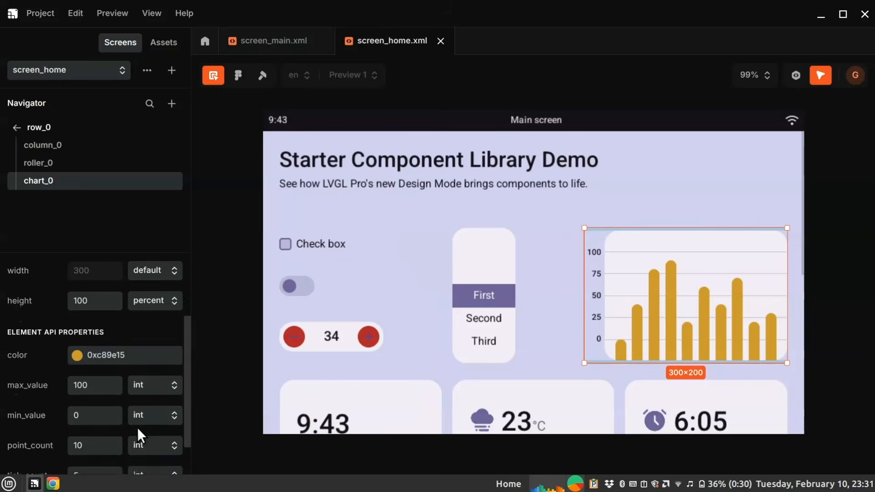
pyautogui.click(98, 415)
pyautogui.press('BackSpace')
pyautogui.write('9')
pyautogui.press('BackSpace')
pyautogui.write('10')
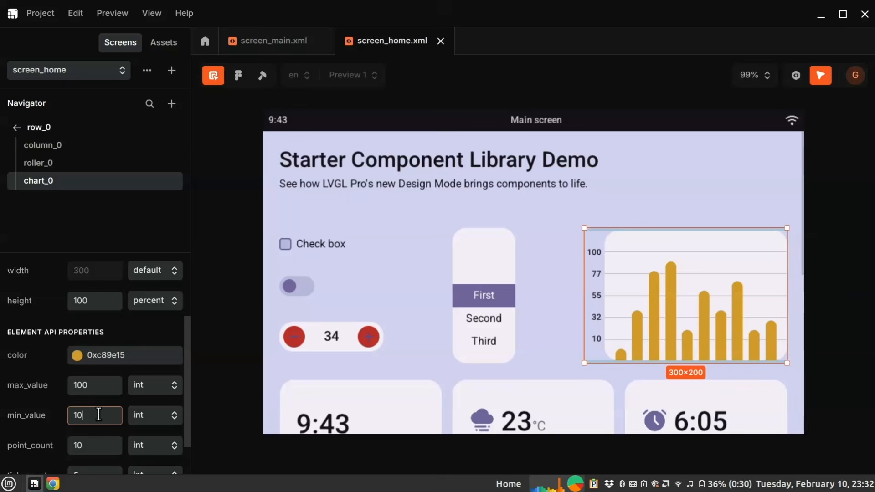
# - Set chart_0's max_value to 180
pyautogui.click(101, 385)
pyautogui.press('Left')
pyautogui.hotkey('shift', 'Left')
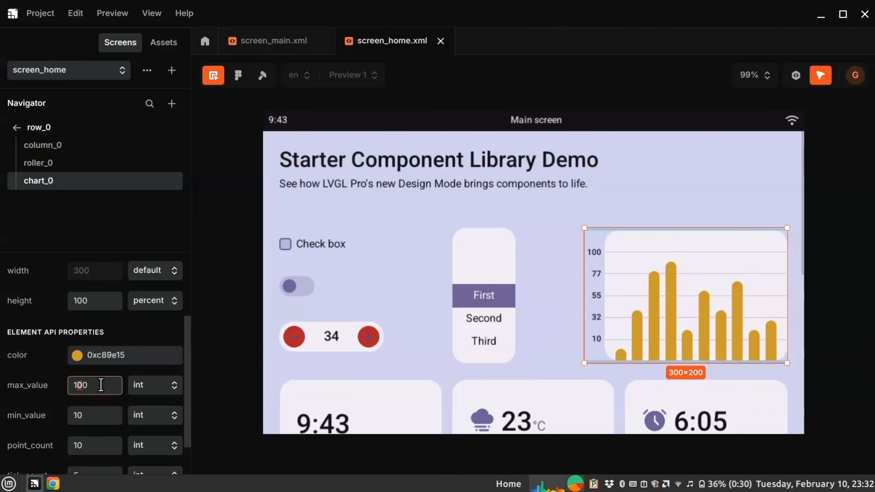
pyautogui.write('8')
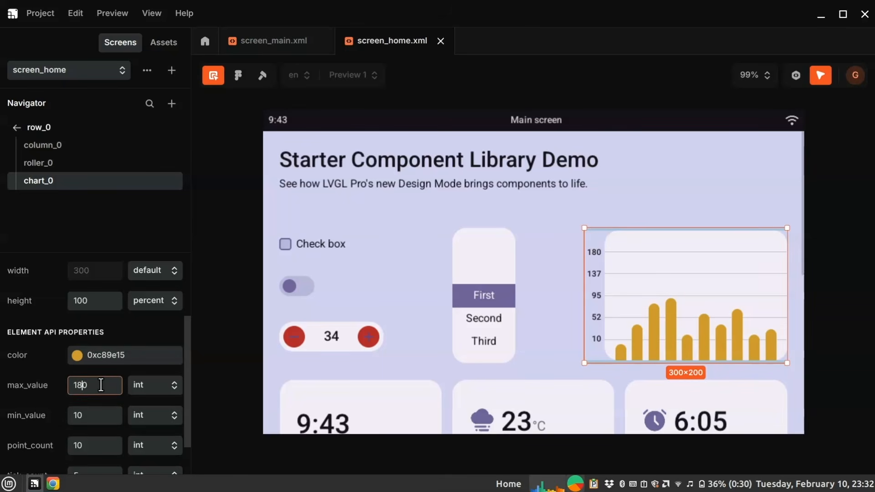
# - Try a point_count of 12 for chart_0, and settle on 16 points
pyautogui.click(87, 440)
pyautogui.press('BackSpace')
pyautogui.write('5')
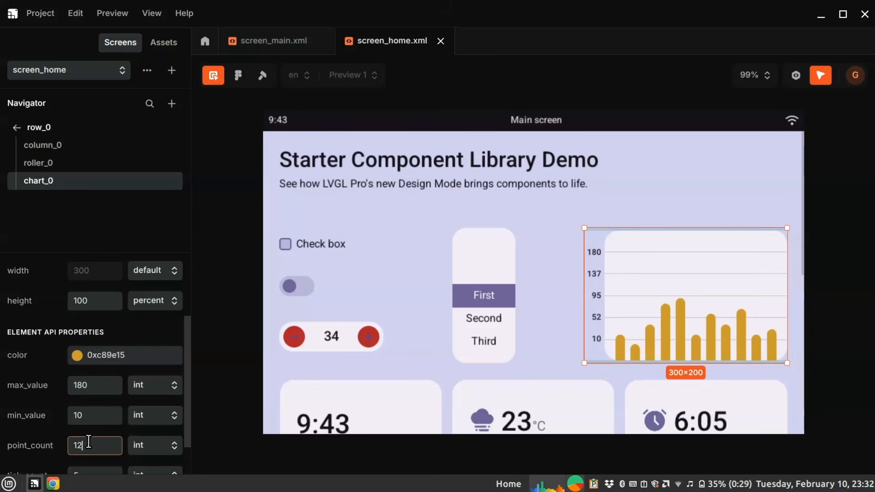
pyautogui.press('BackSpace')
pyautogui.write('6')
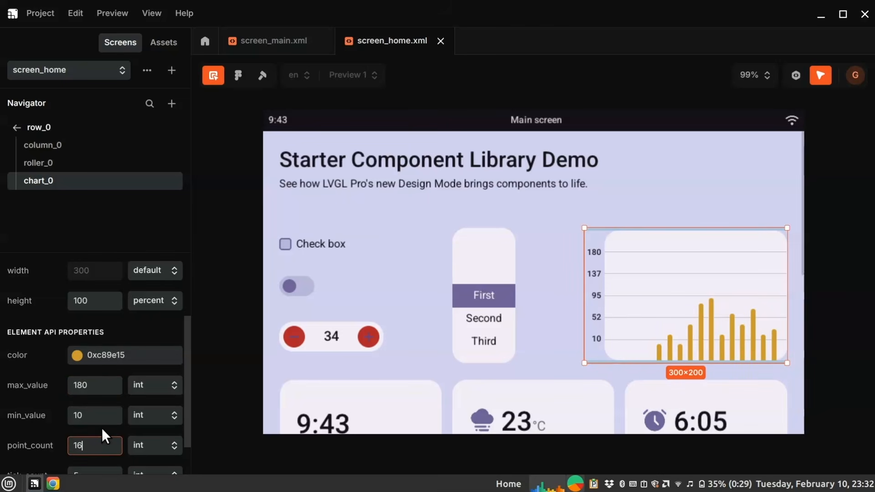
# - Try different tick_count values for chart_0 and leave the property at 8
pyautogui.scroll(-1, 102, 427)
pyautogui.click(94, 444)
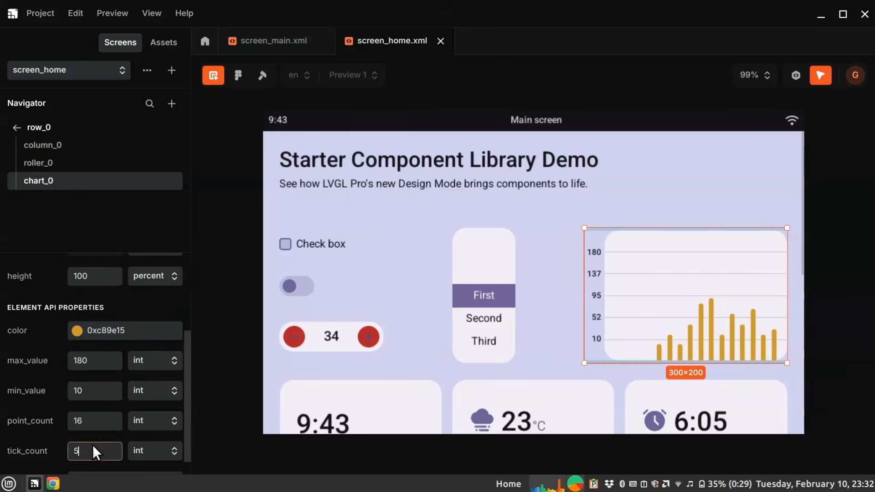
pyautogui.press('BackSpace')
pyautogui.write('10')
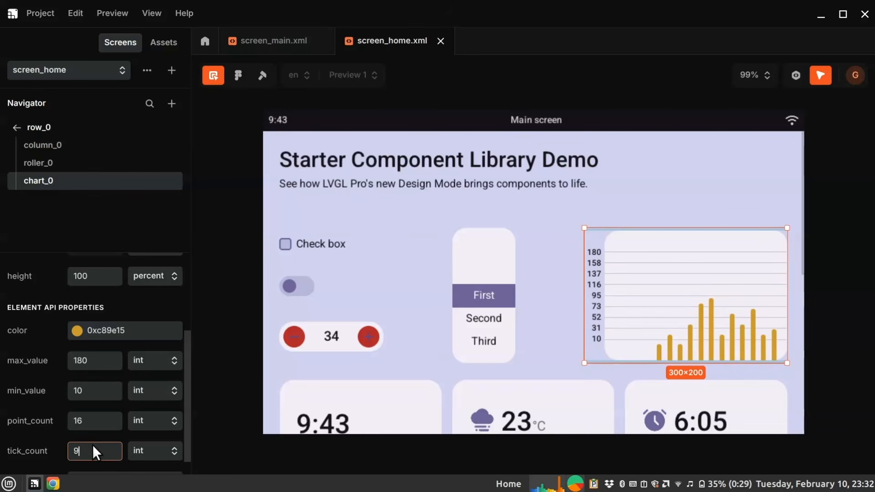
pyautogui.press('Down')
pyautogui.press('Down')
pyautogui.press('Down')
pyautogui.press('Down')
pyautogui.press('Down')
pyautogui.press('Down')
pyautogui.press('Up')
pyautogui.press('Up')
pyautogui.press('Up')
pyautogui.press('Up')
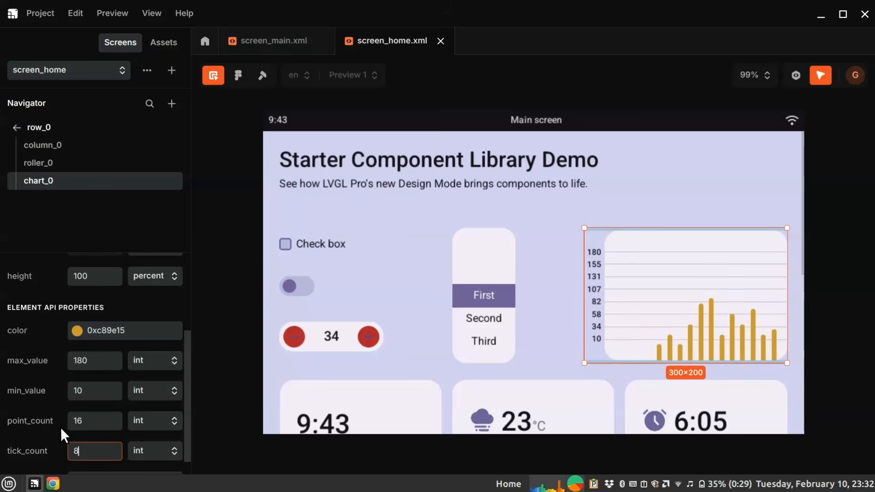
pyautogui.scroll(-1, 60, 427)
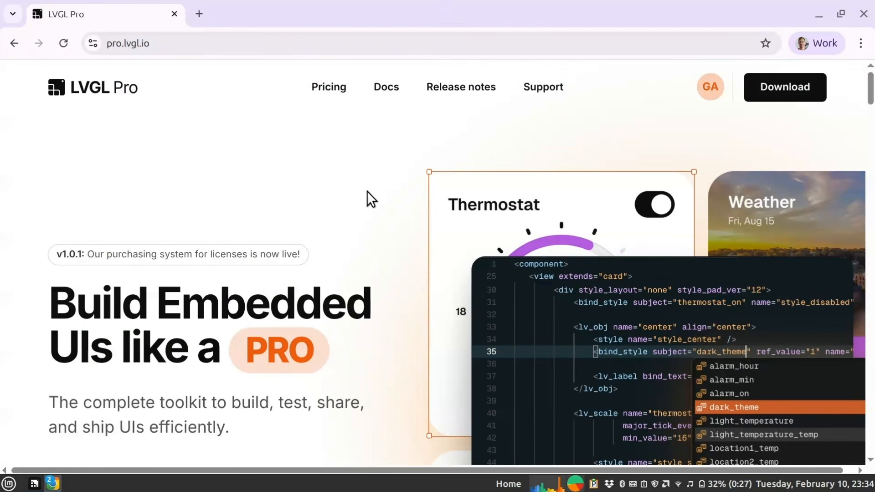
# - In the browser, open the LVGL Pro download options on the pro.lvgl.io home page
pyautogui.scroll(-4, 321, 145)
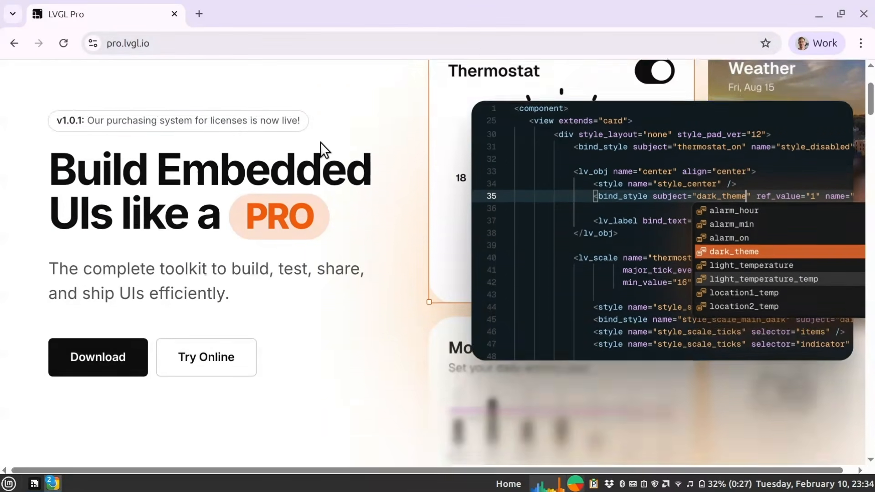
pyautogui.click(129, 296)
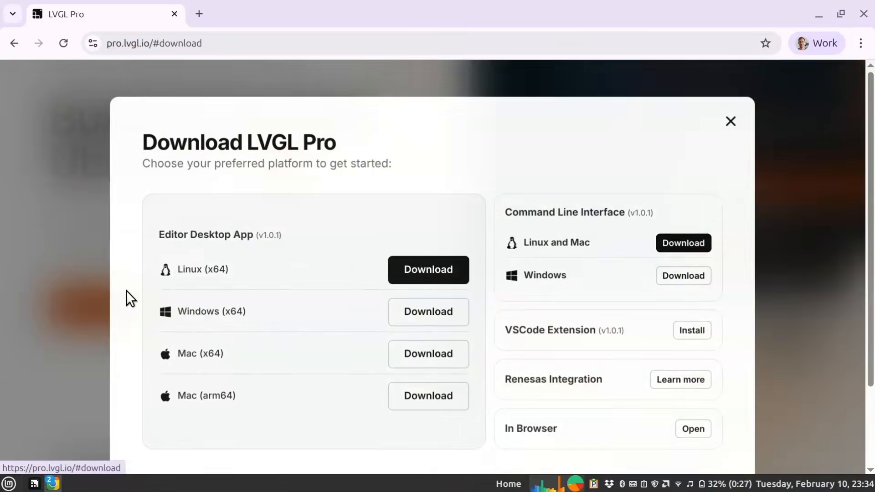